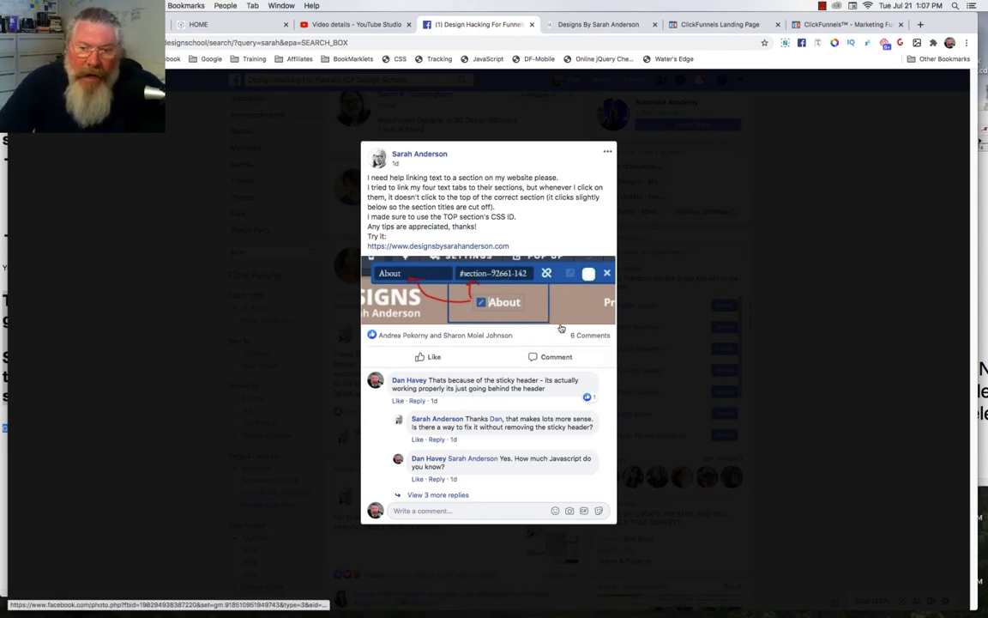
Step: On the portfolio site, jump to About Me and inspect the header section in DevTools
click(591, 24)
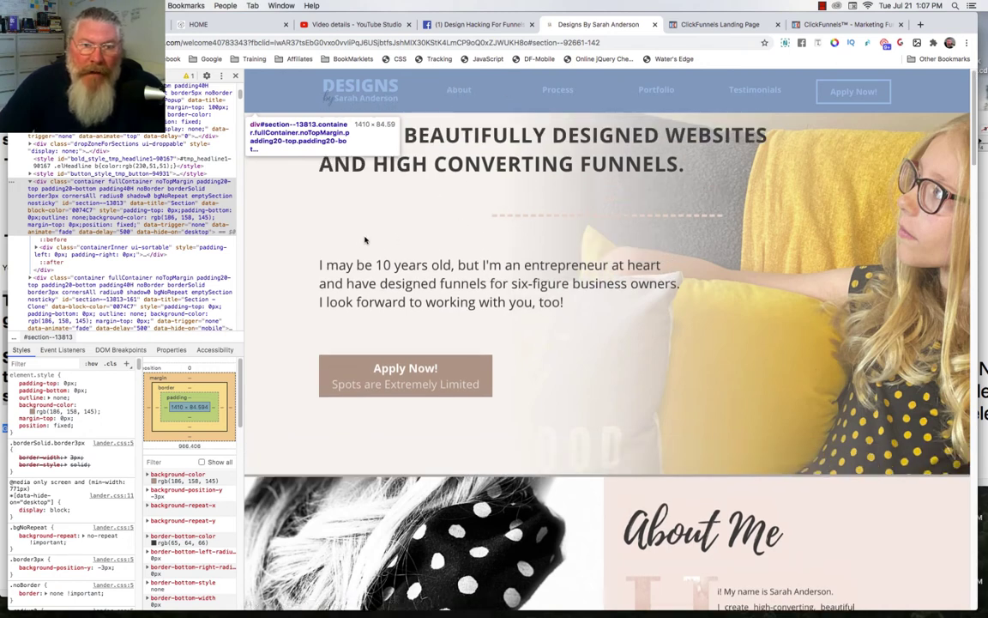
click(461, 92)
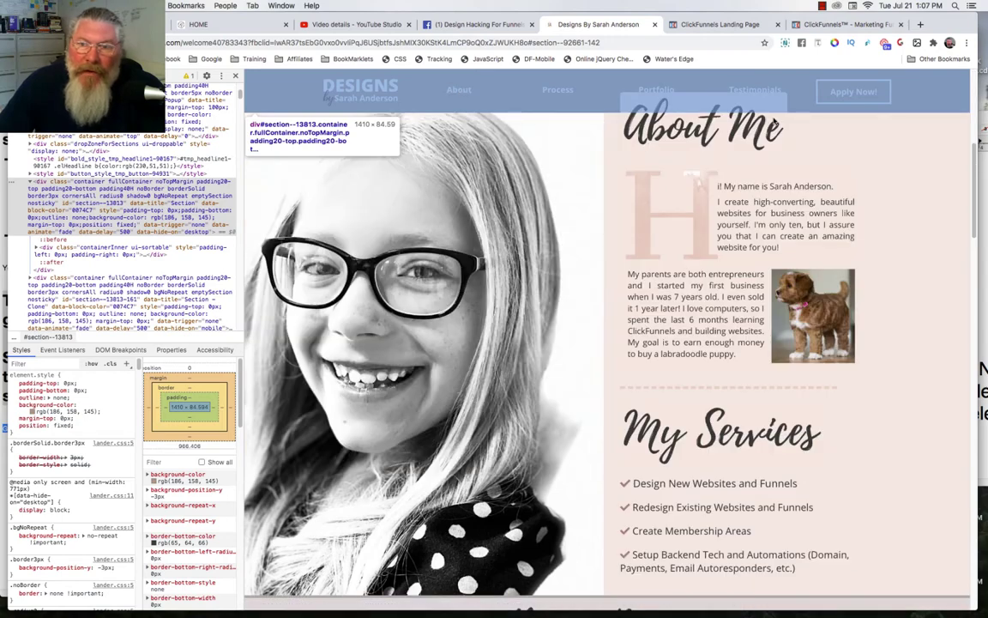
click(515, 109)
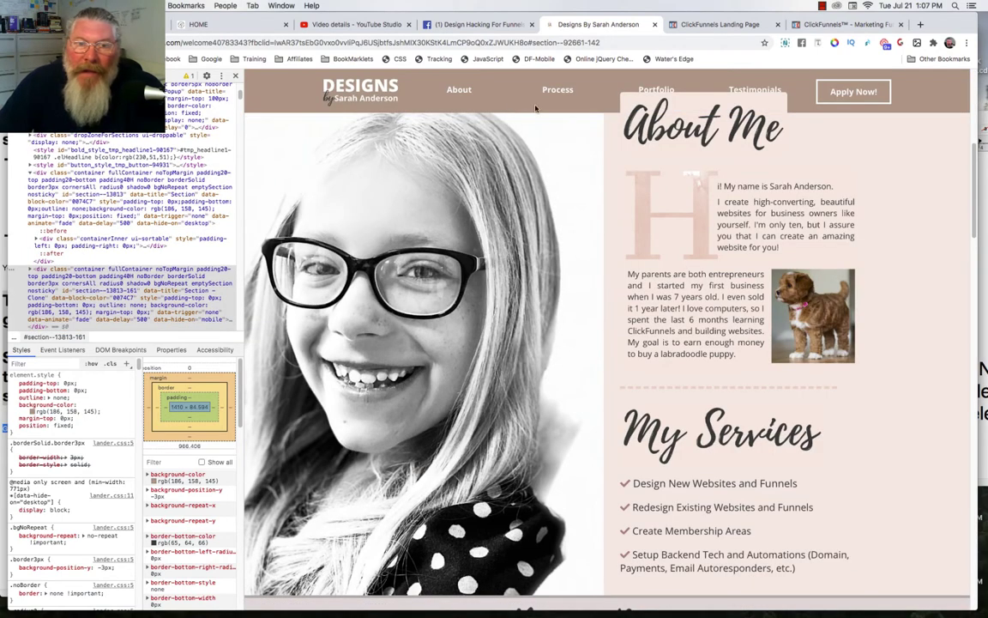
scroll(574, 164, up, 1)
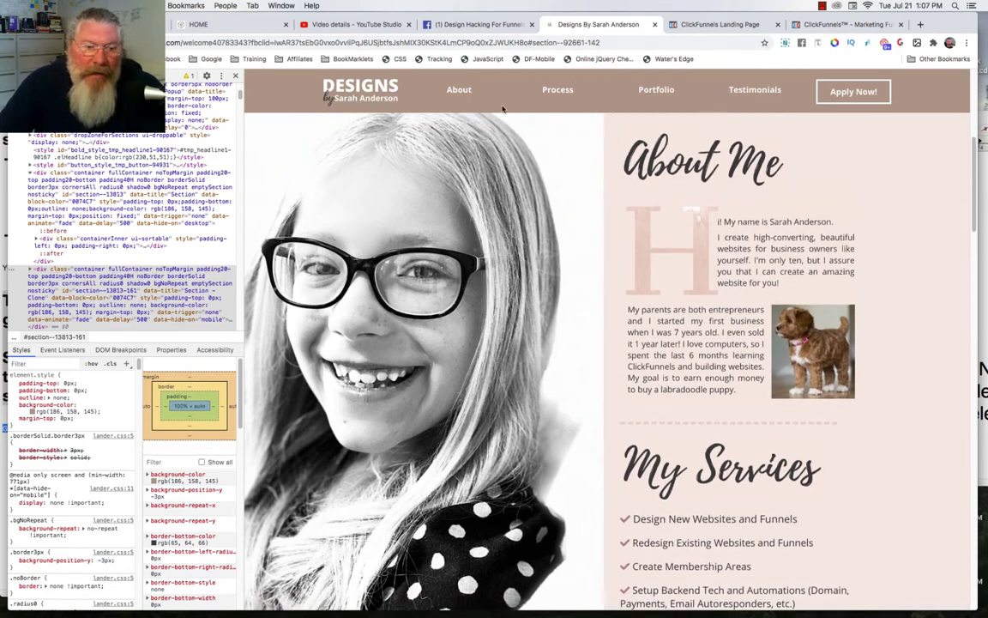
Step: Inspect the fixed header section's markup in the Elements panel
right_click(265, 88)
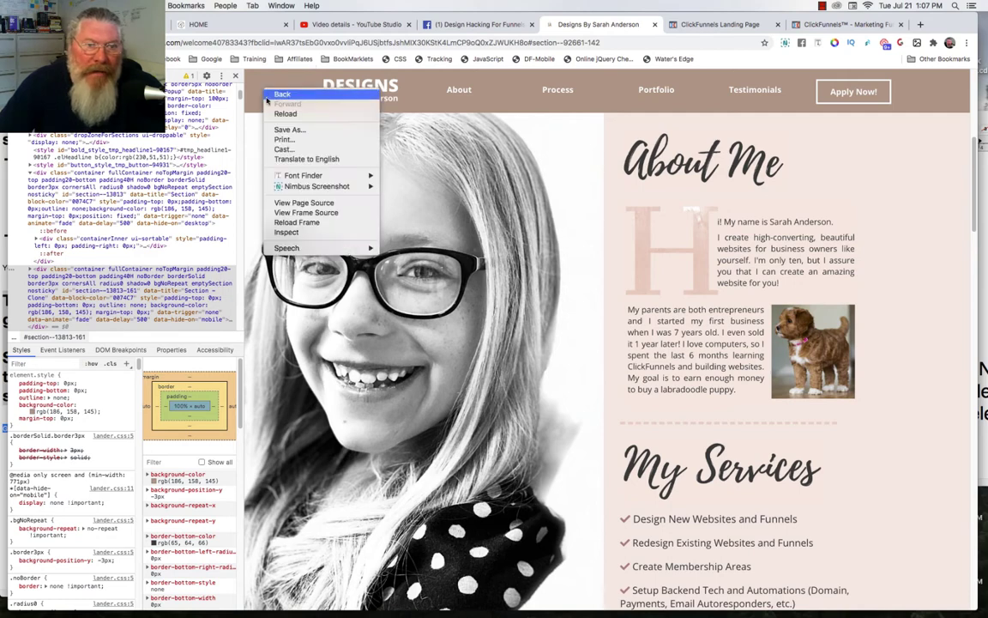
click(285, 231)
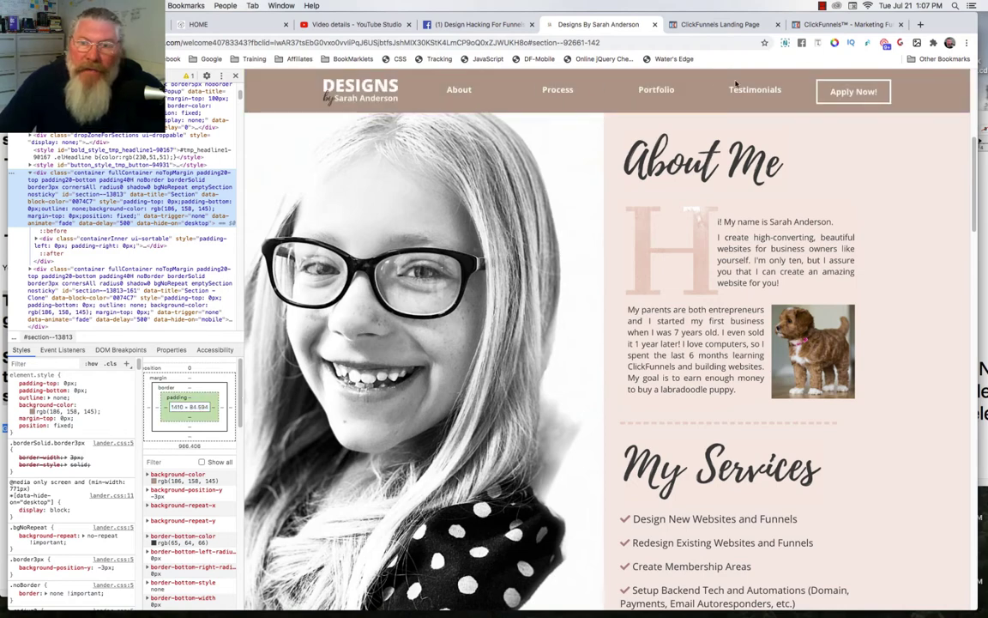
scroll(658, 214, down, 1)
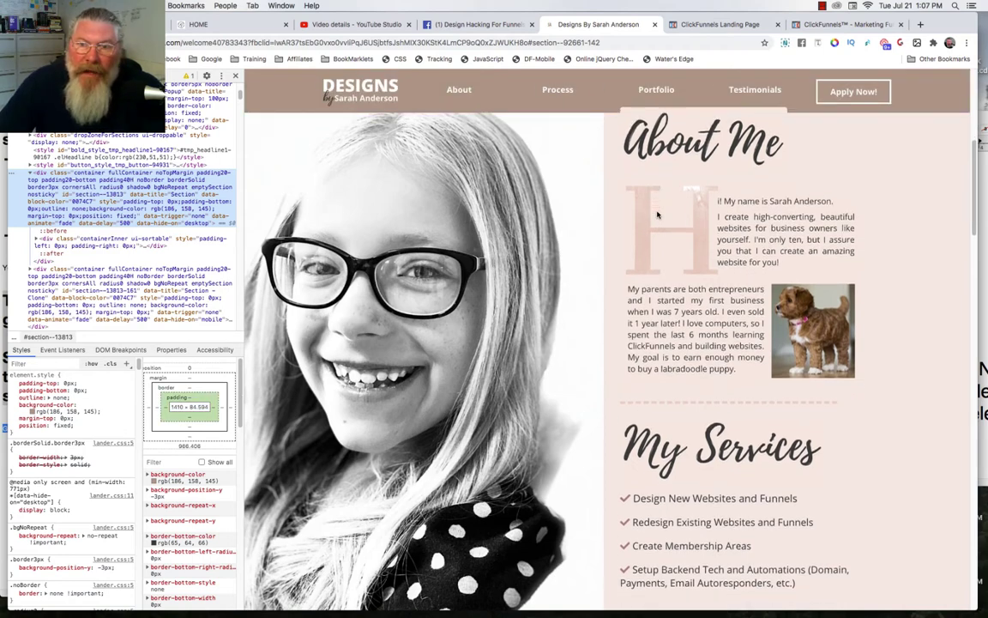
scroll(657, 215, down, 1)
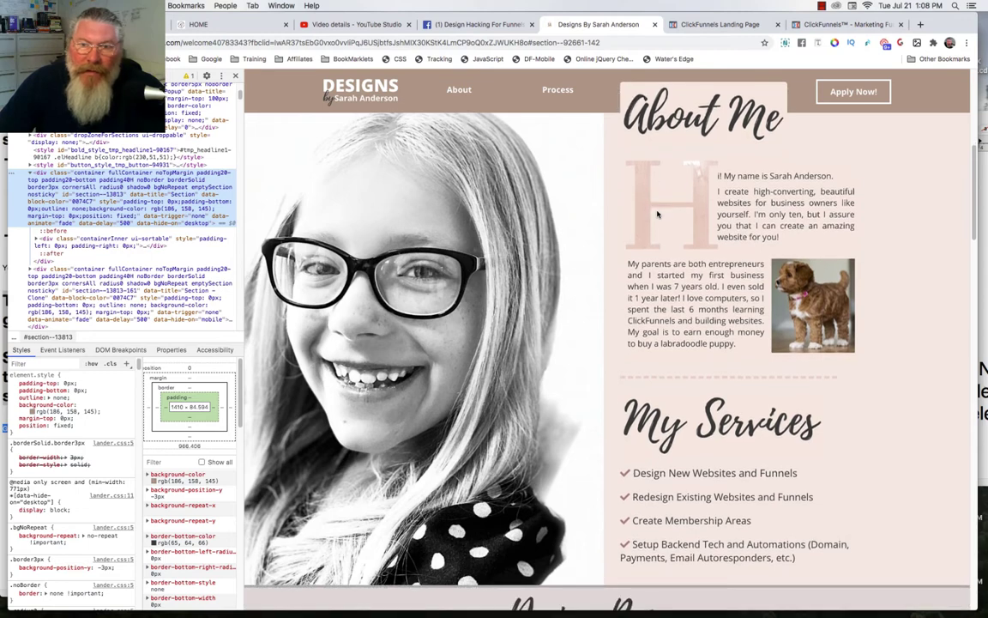
Step: Jump to the Process section and mark where STEP ONE: APPLY lands under the header
click(563, 94)
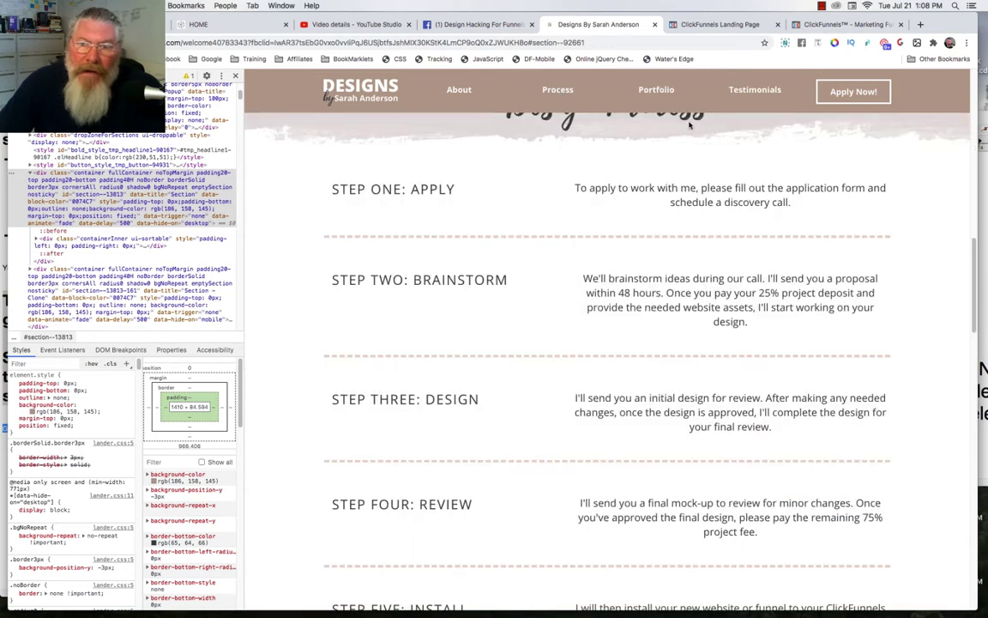
drag(627, 157, 627, 171)
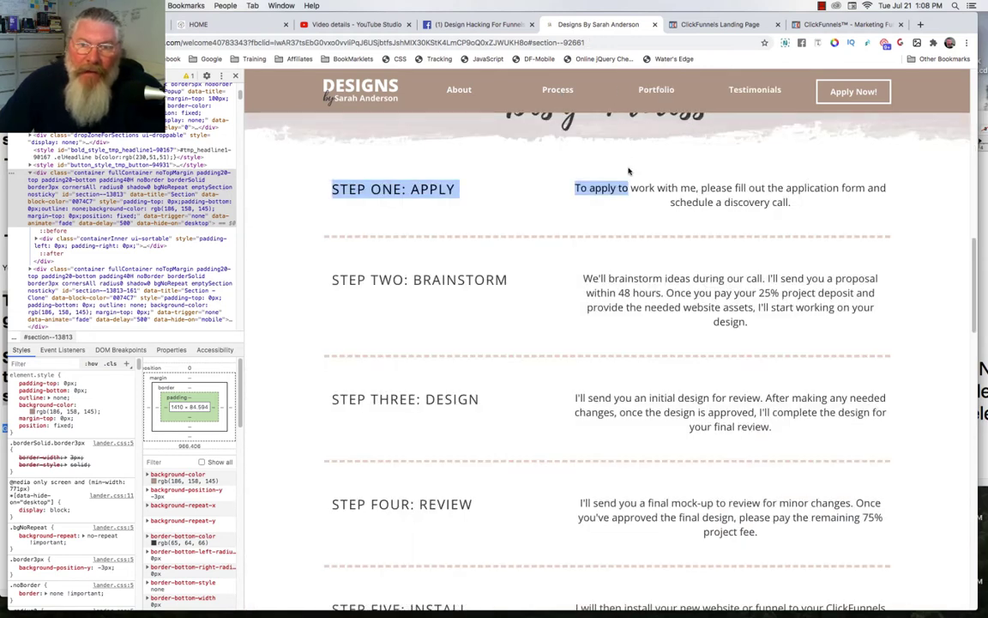
scroll(626, 172, down, 1)
scroll(613, 172, up, 3)
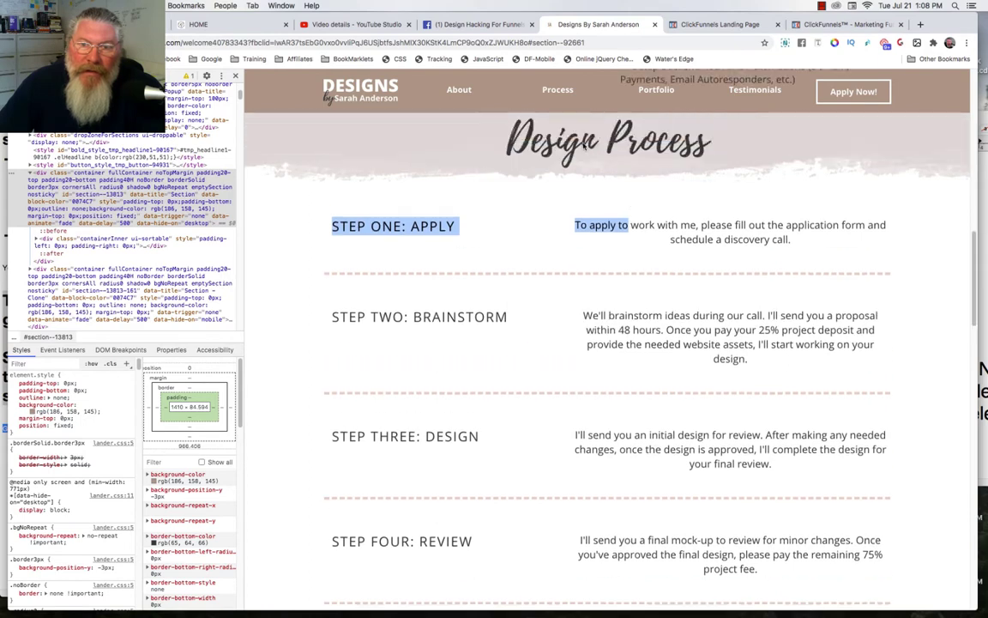
scroll(606, 173, up, 1)
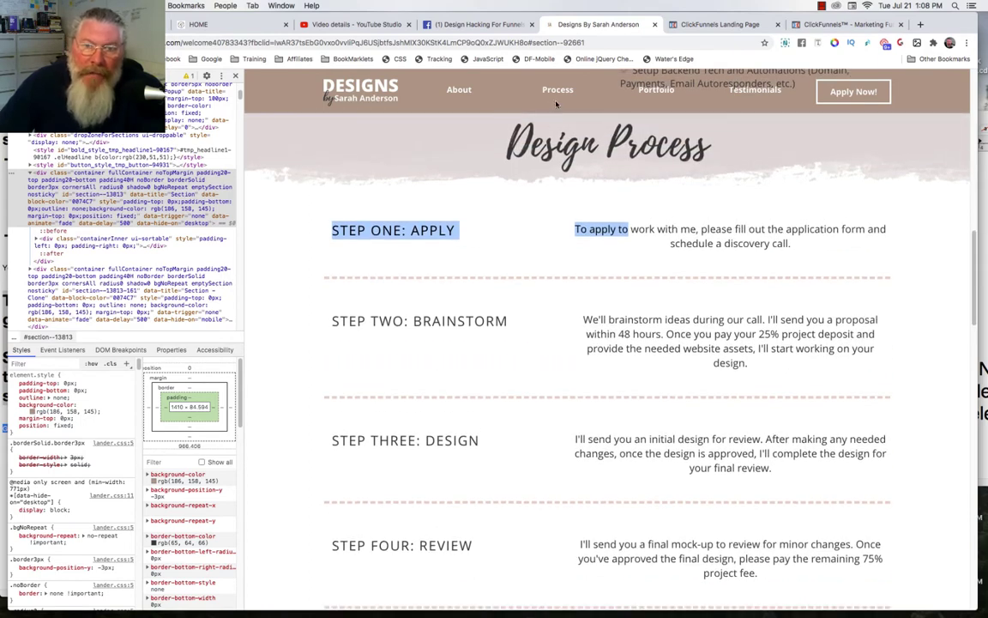
scroll(599, 90, down, 2)
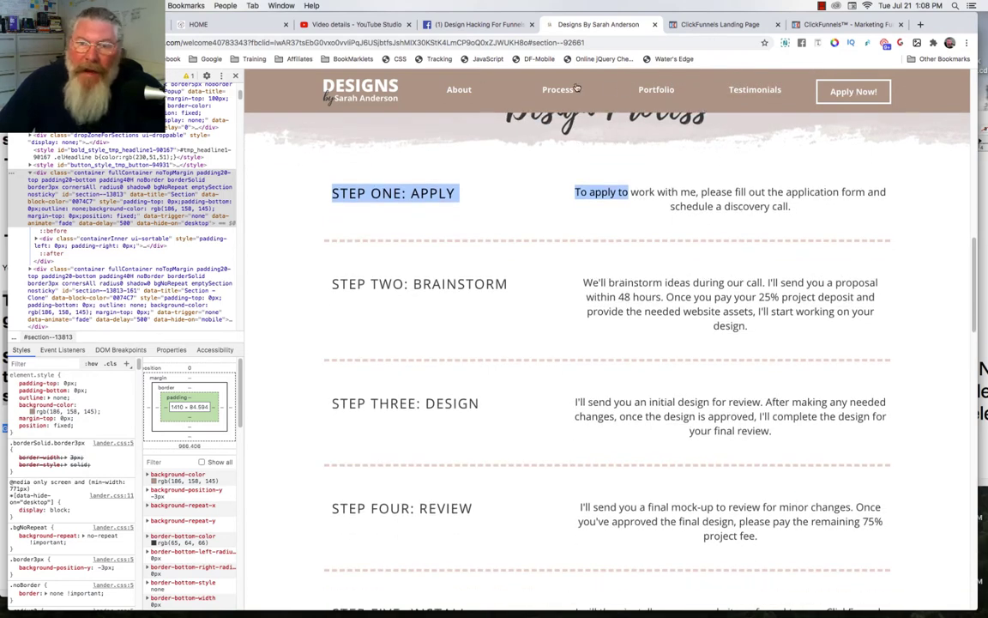
Step: Bring up the ClickFunnels Landing Page editor after a brief look back at the portfolio site
click(713, 26)
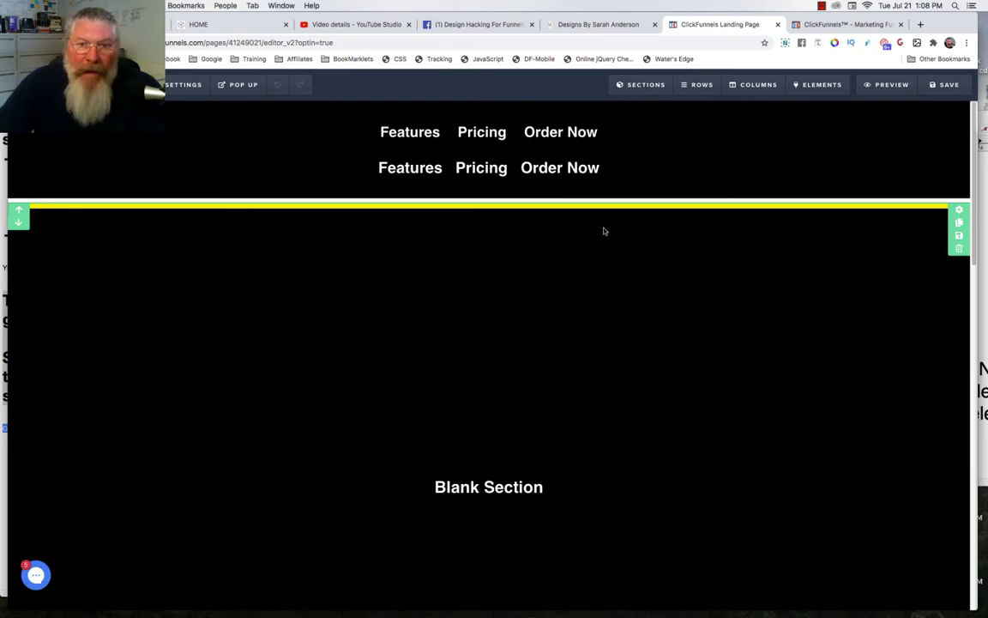
click(580, 26)
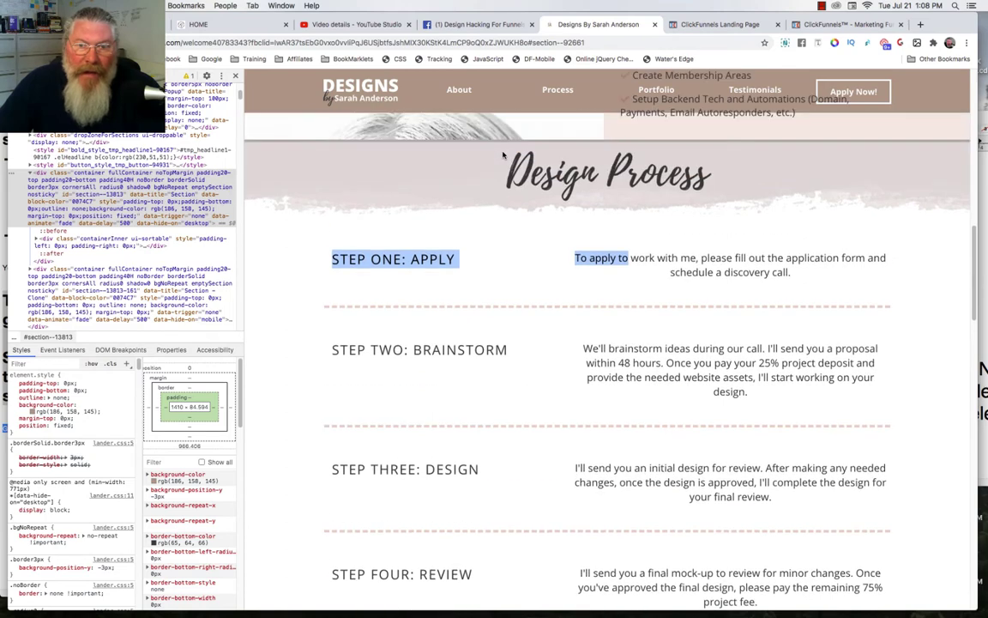
key(ctrl+Tab)
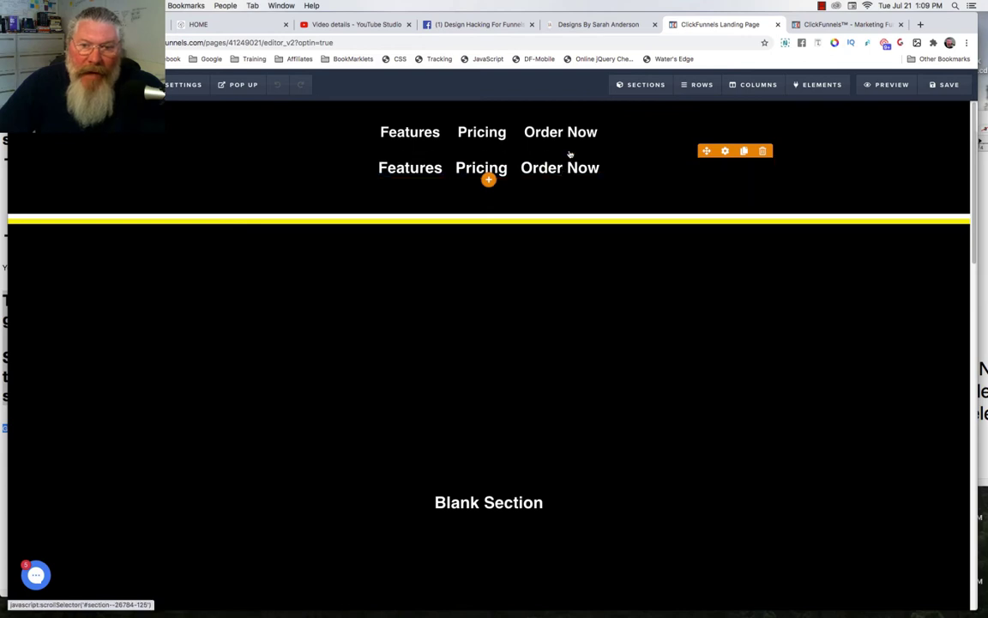
Step: Confirm the top menu's Features link targets #section--26784, then close the navigation settings
click(656, 133)
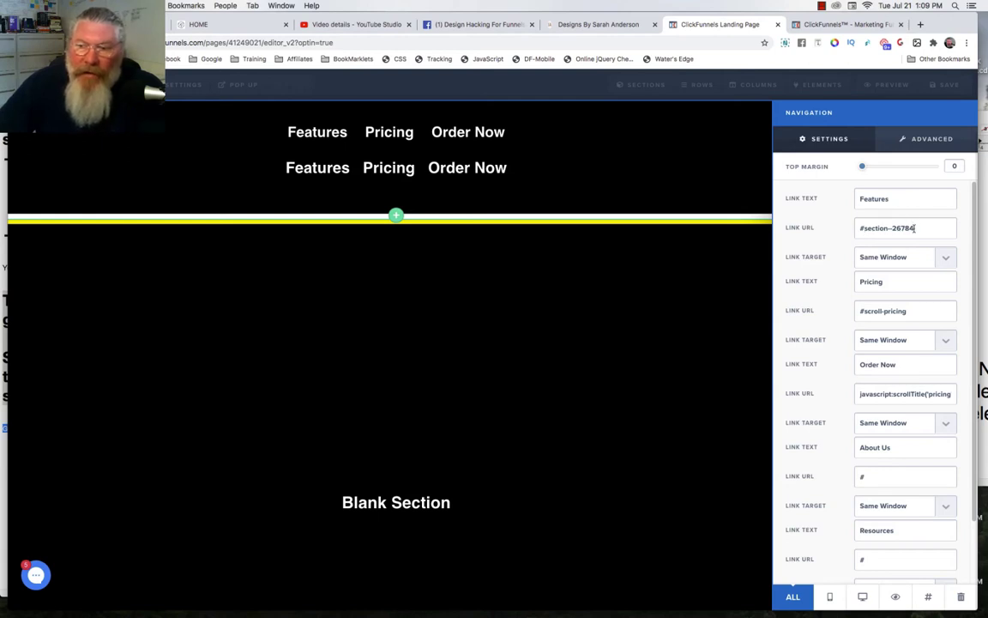
click(699, 284)
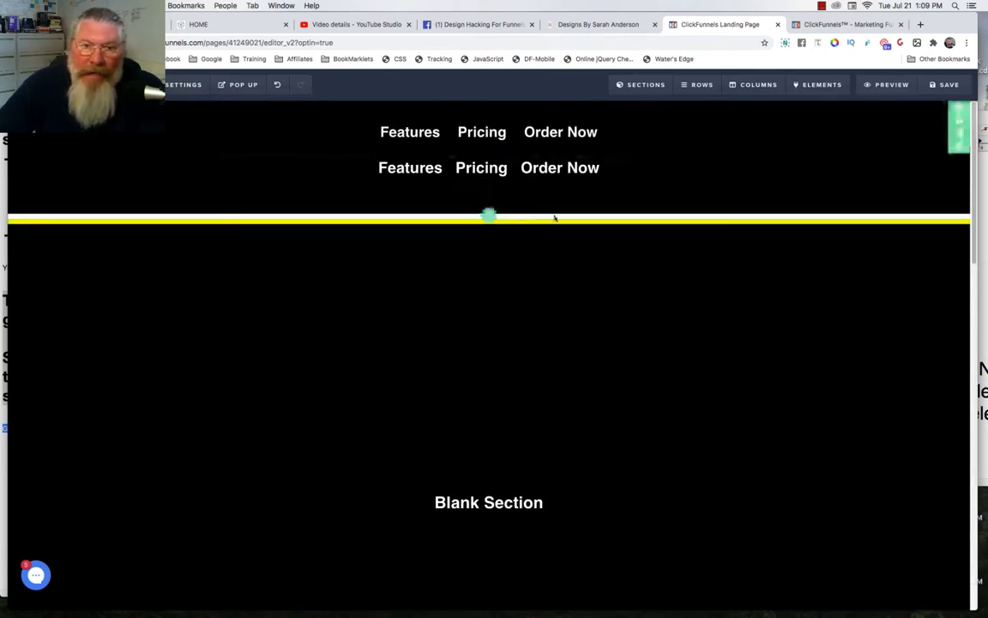
mouse_move(747, 129)
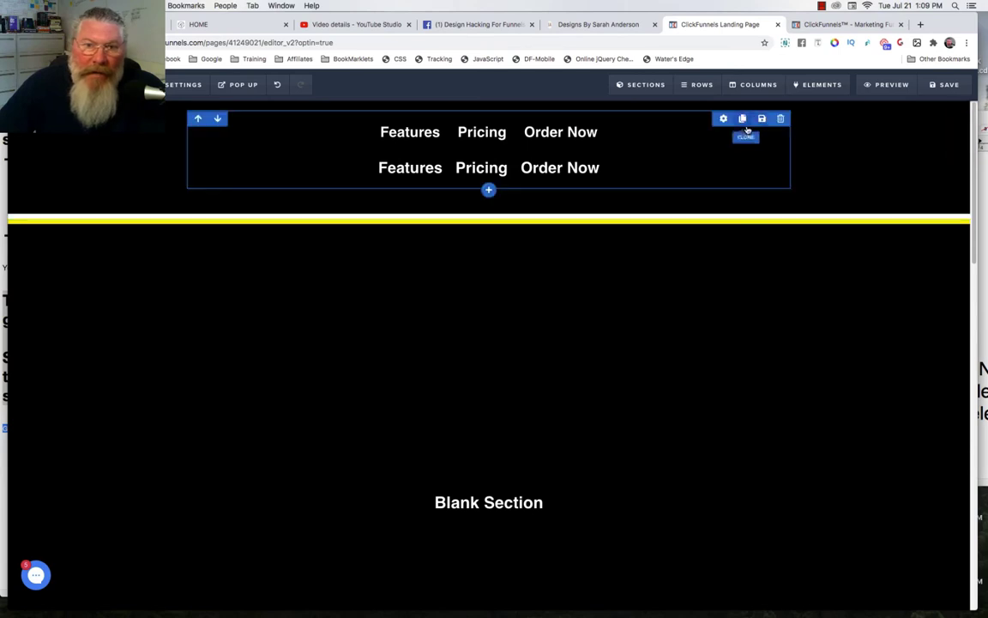
scroll(736, 273, down, 1)
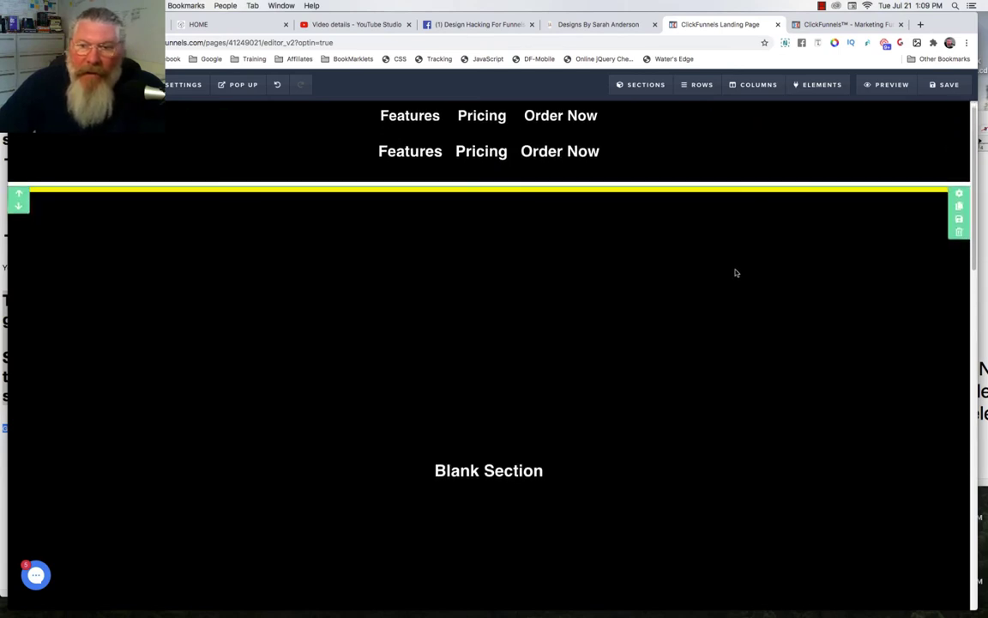
scroll(735, 273, up, 1)
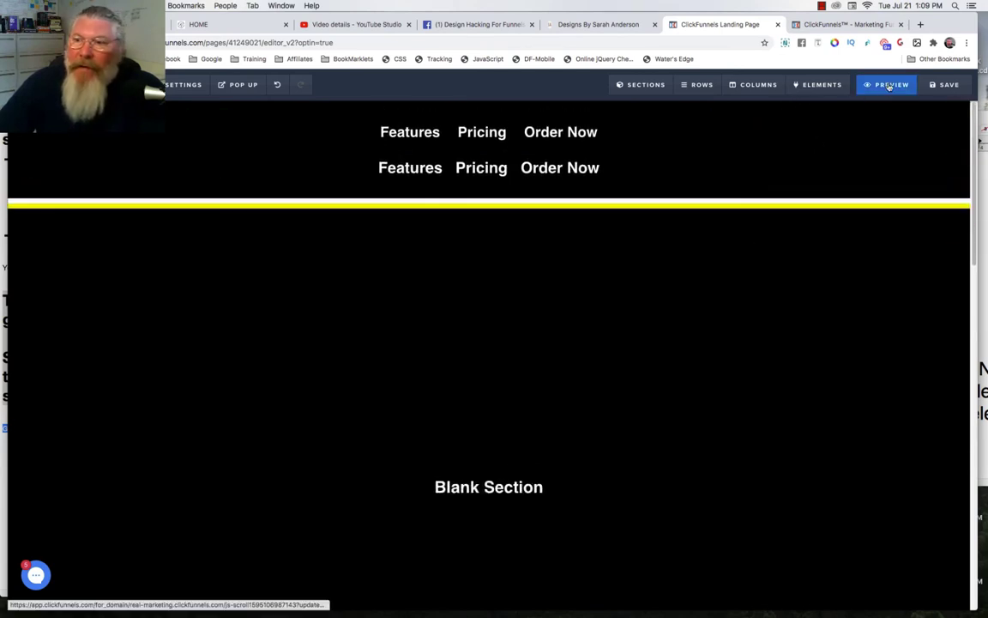
Step: Preview the landing page in a new tab and scroll through its sections
click(889, 86)
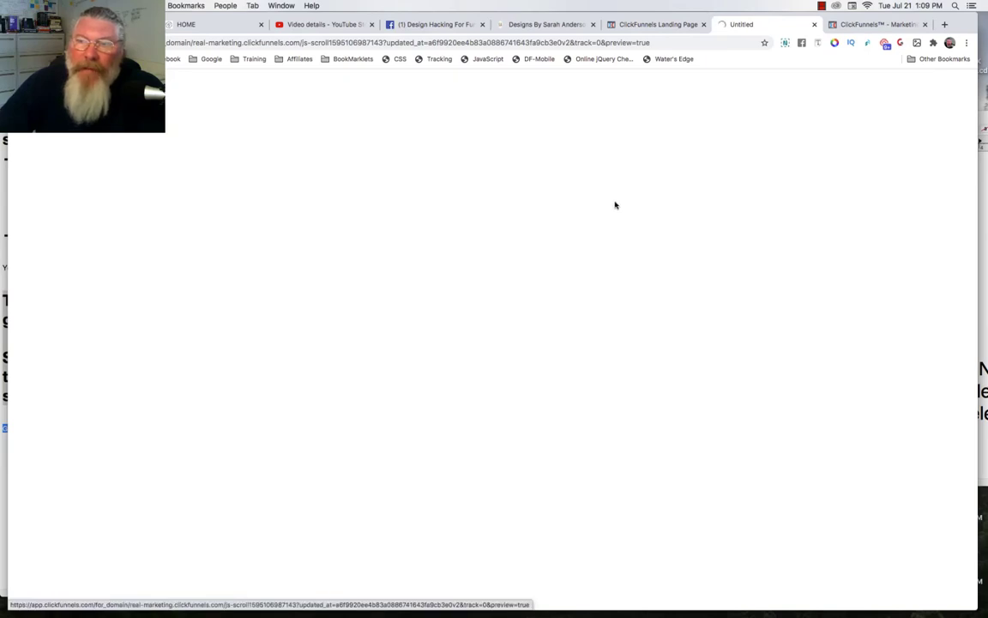
scroll(707, 229, down, 1)
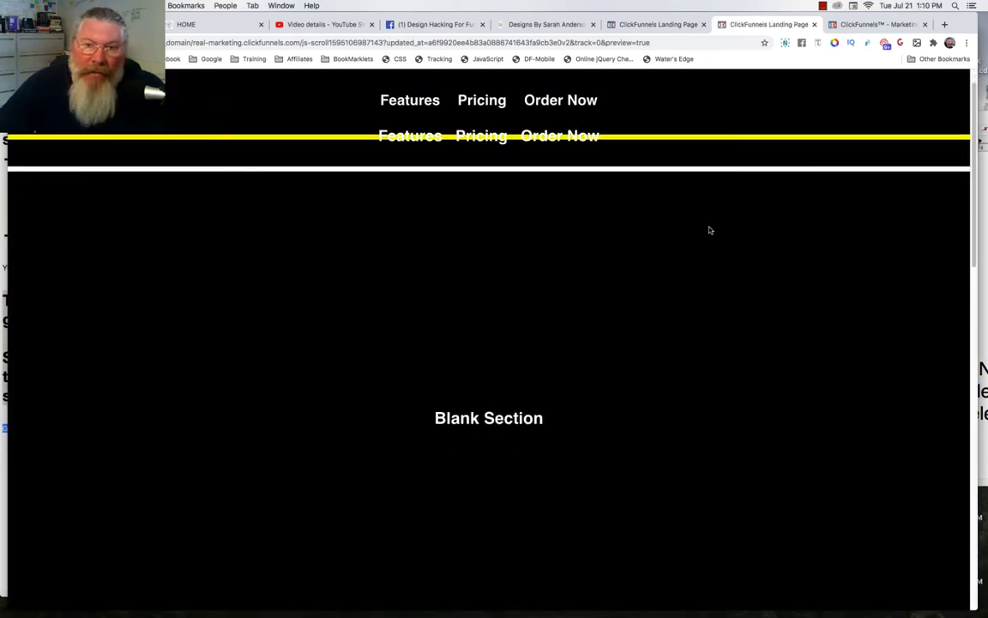
scroll(709, 230, up, 1)
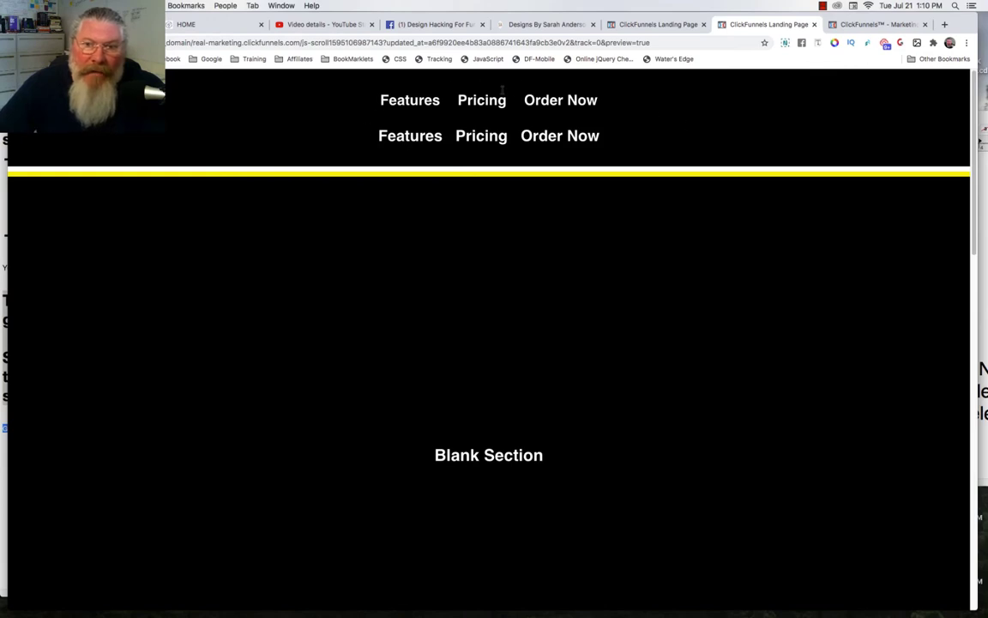
scroll(721, 259, down, 1)
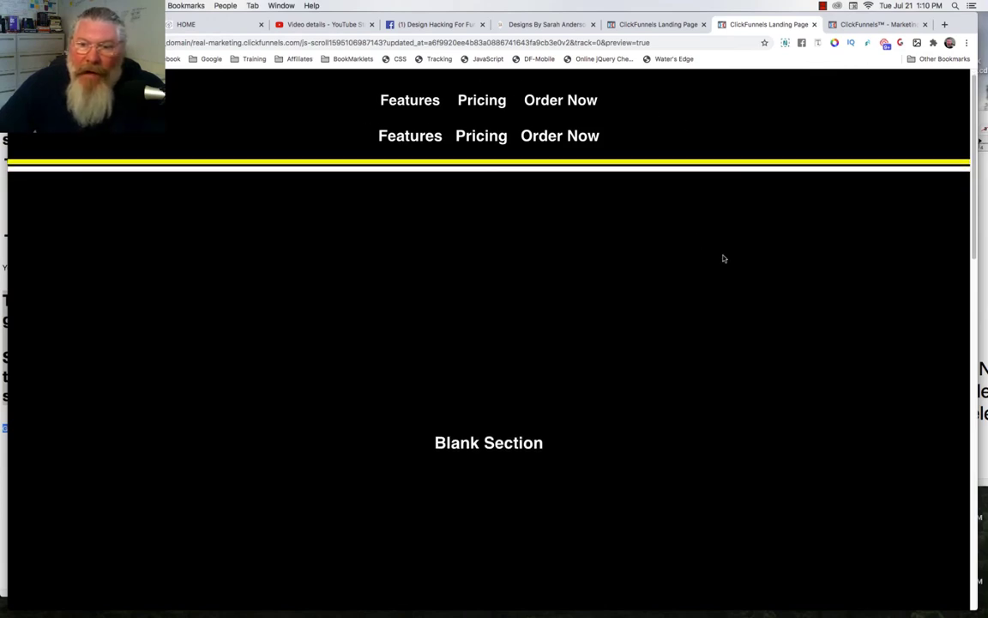
scroll(723, 258, down, 2)
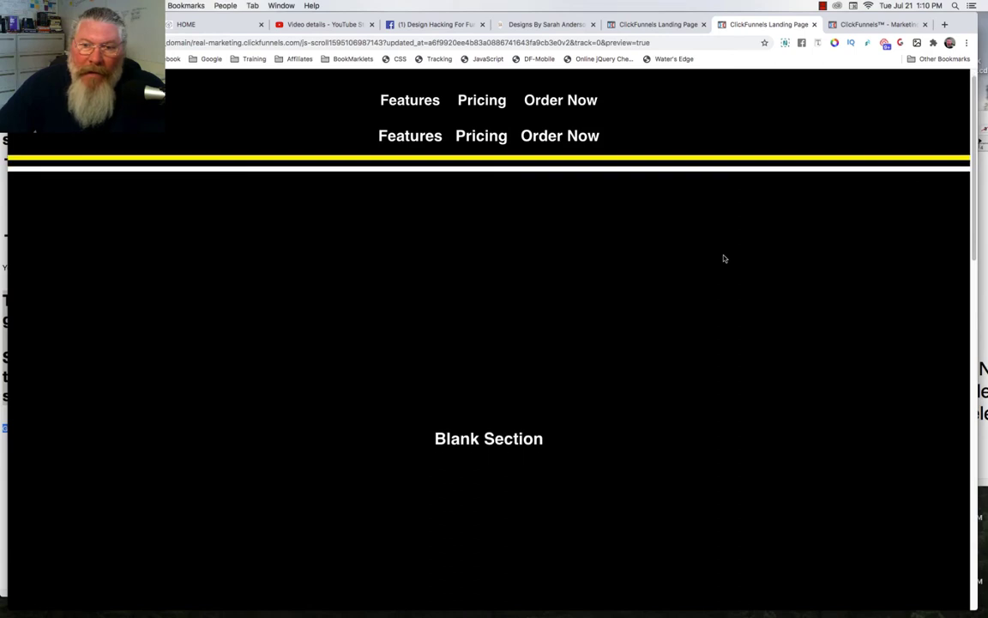
scroll(723, 258, up, 3)
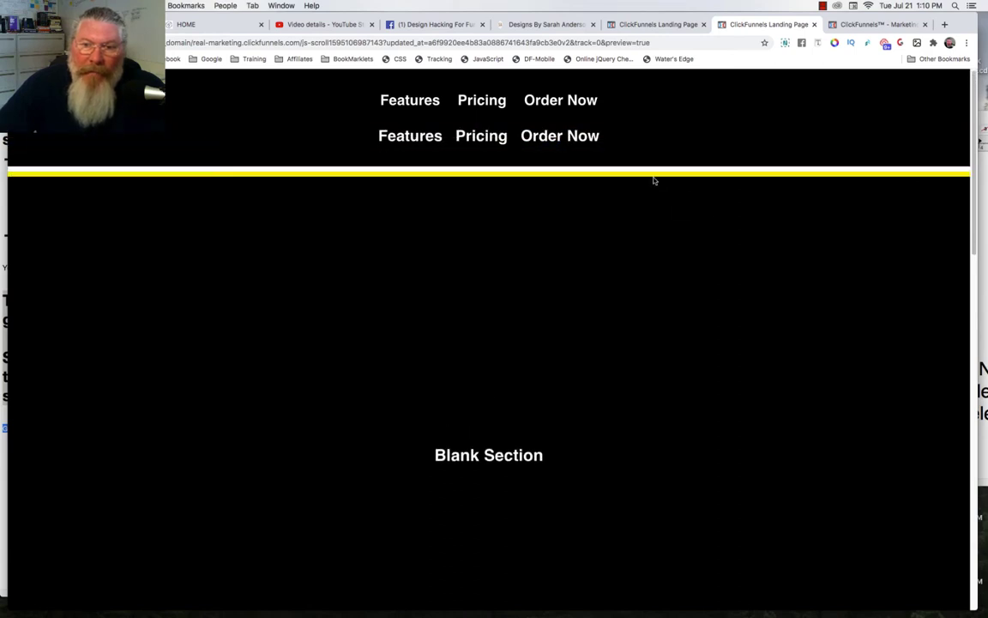
scroll(695, 248, down, 2)
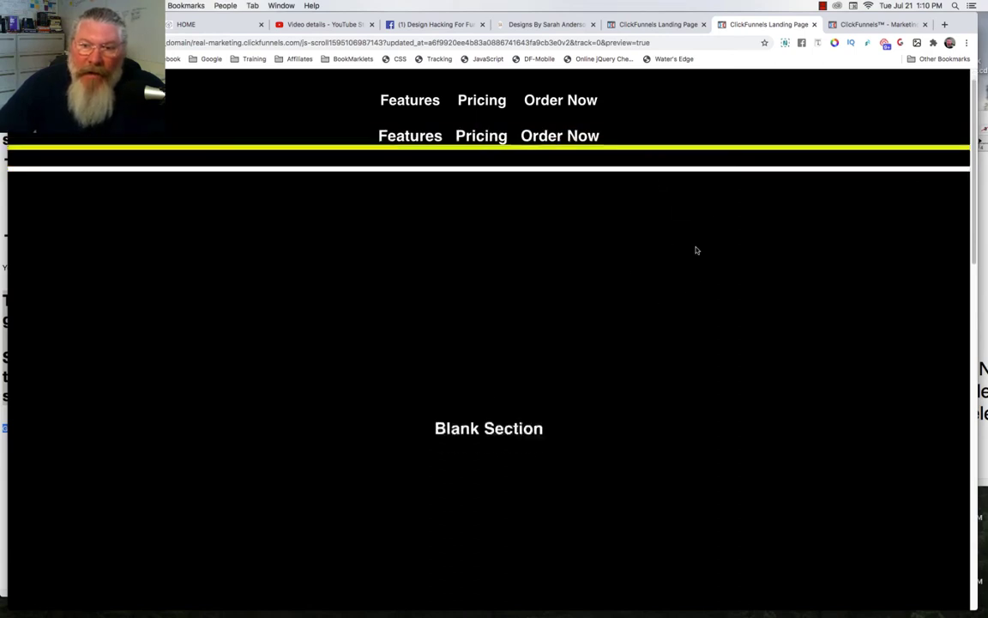
scroll(696, 250, down, 3)
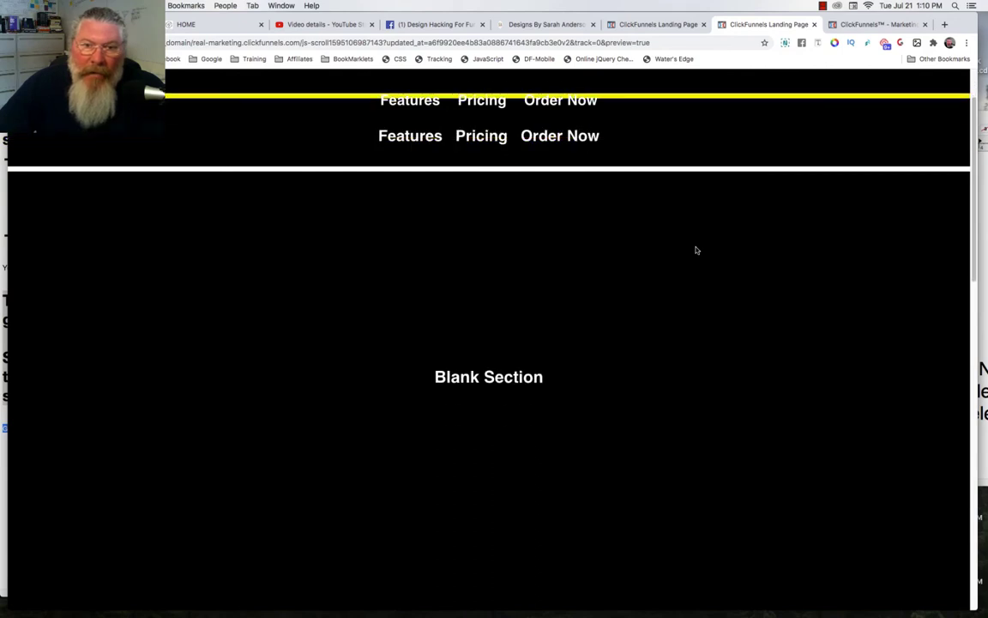
scroll(696, 250, down, 10)
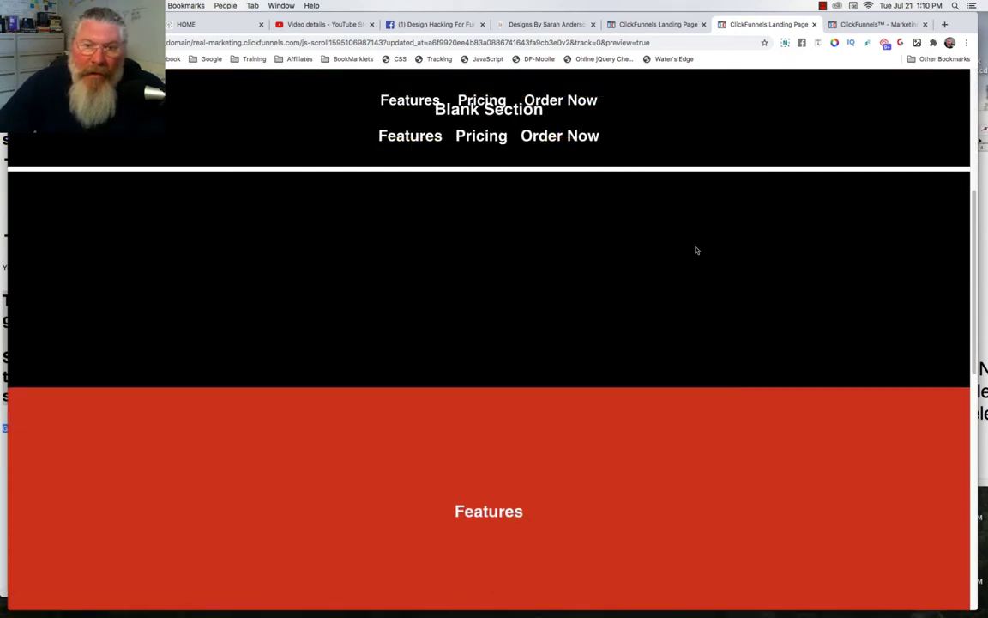
scroll(696, 250, down, 10)
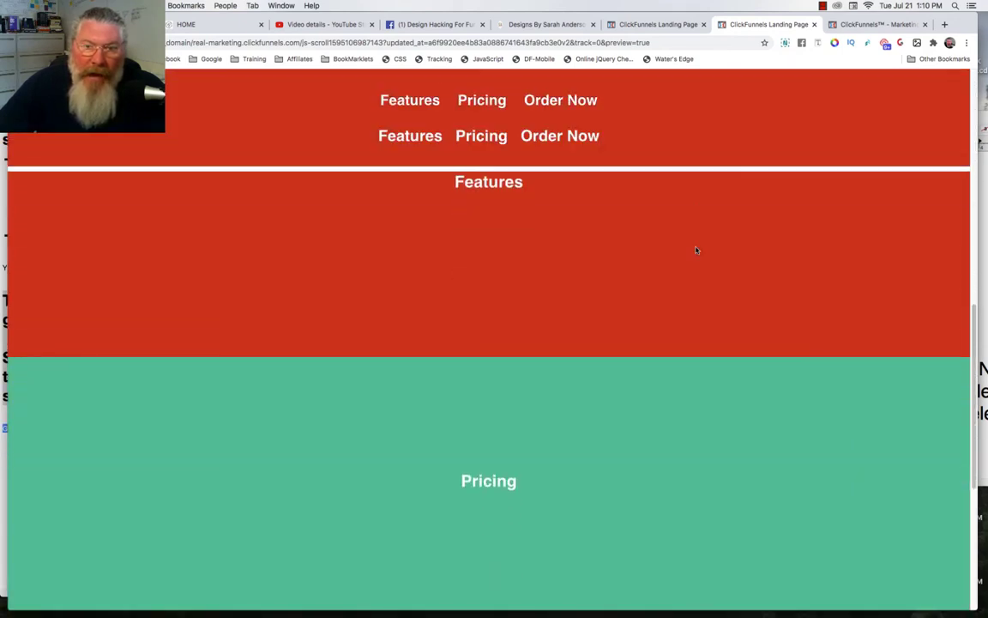
scroll(696, 250, up, 6)
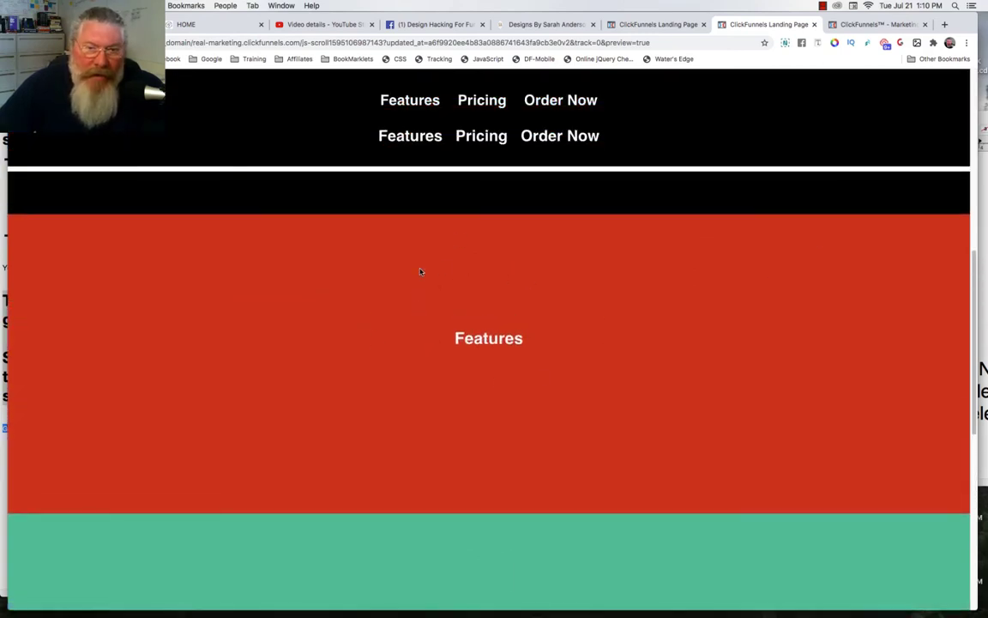
Step: Test the Features and Pricing menu links in preview, then return to the editor
click(409, 101)
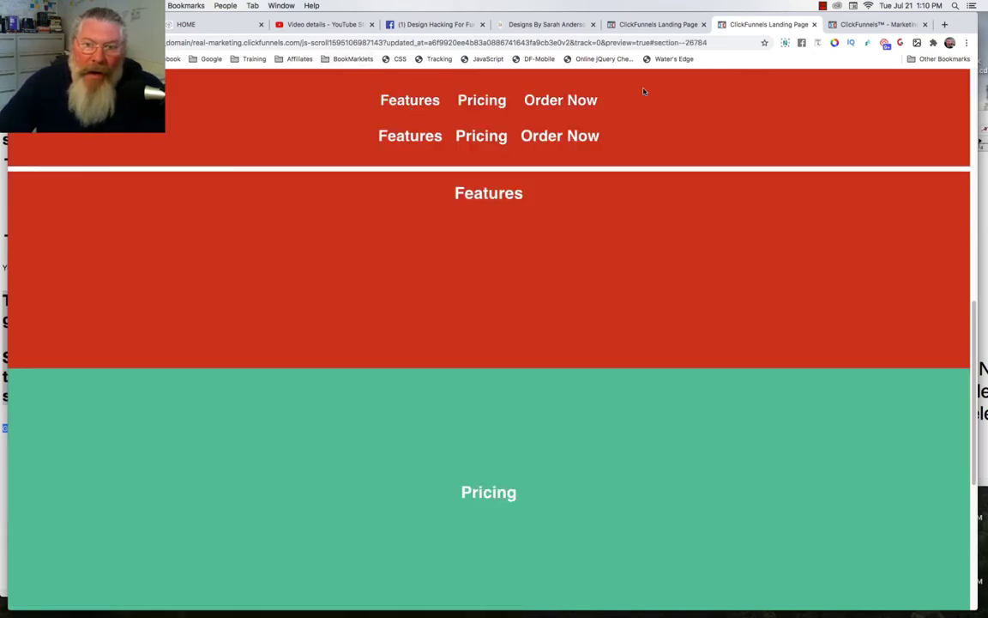
scroll(589, 247, up, 5)
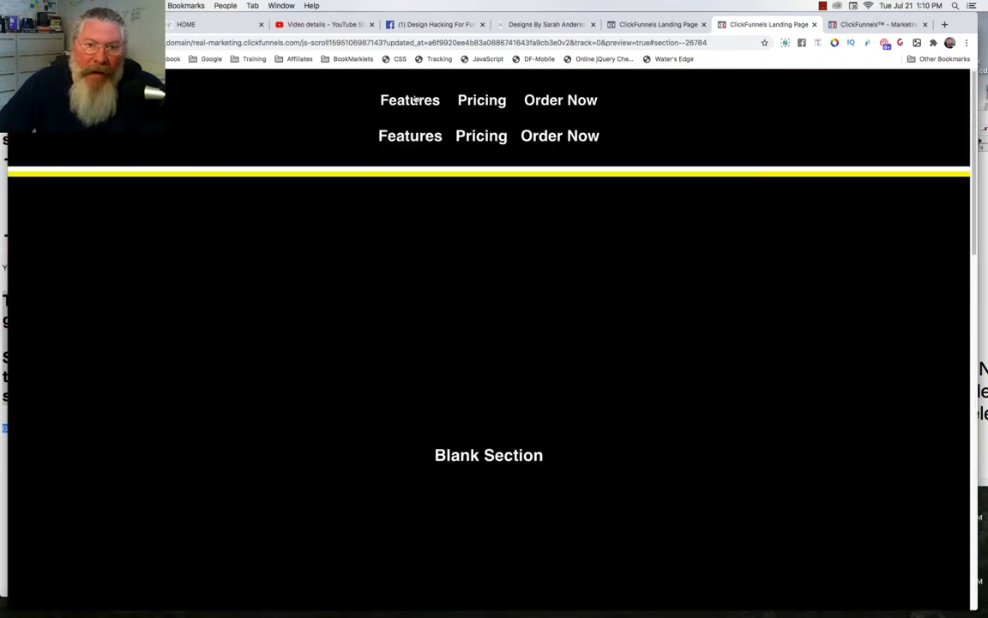
click(411, 101)
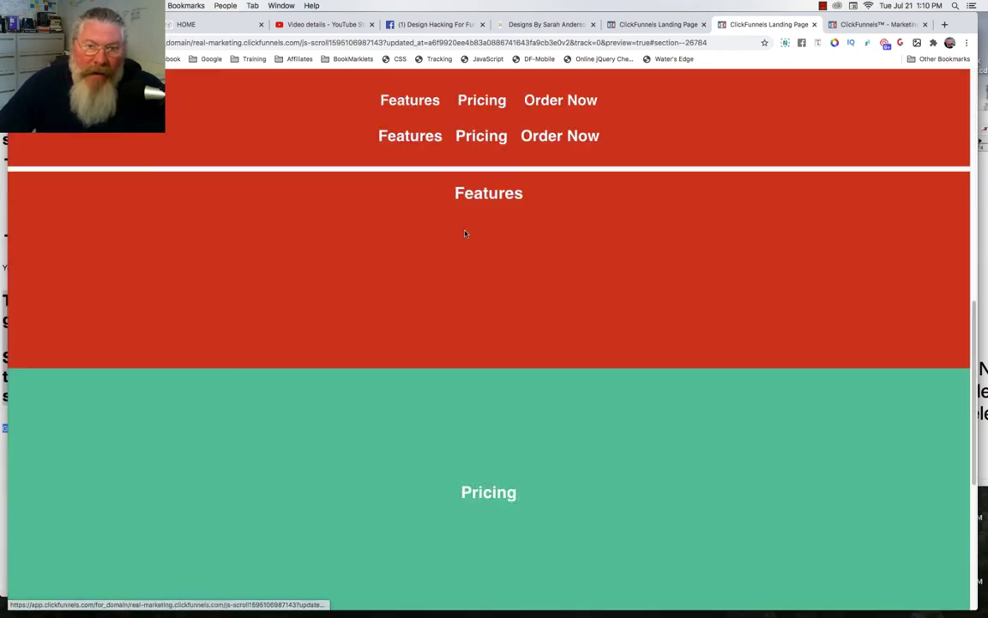
scroll(468, 215, up, 10)
click(478, 104)
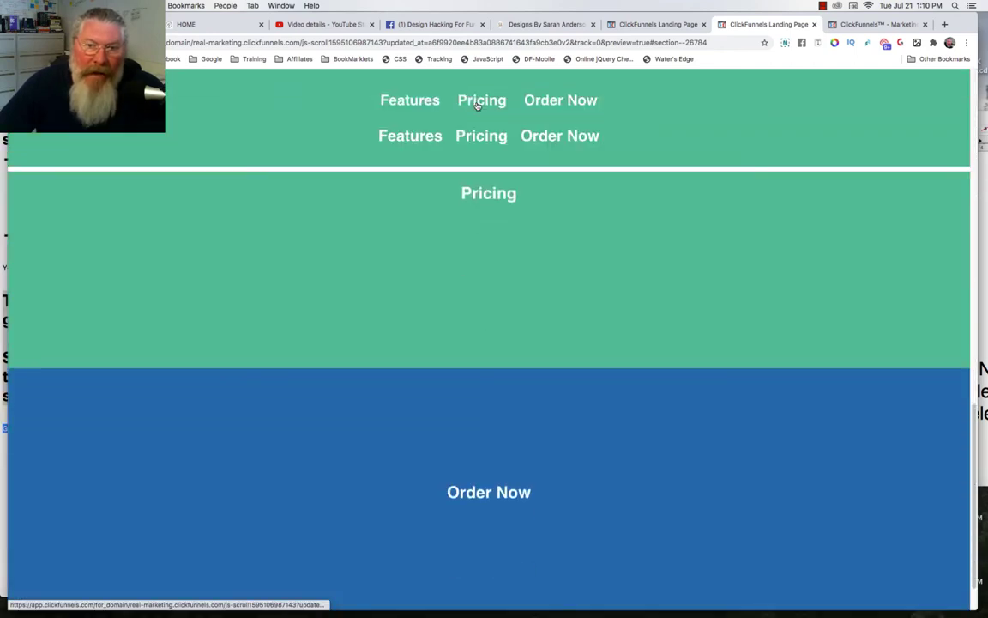
scroll(432, 230, up, 5)
scroll(432, 230, up, 5)
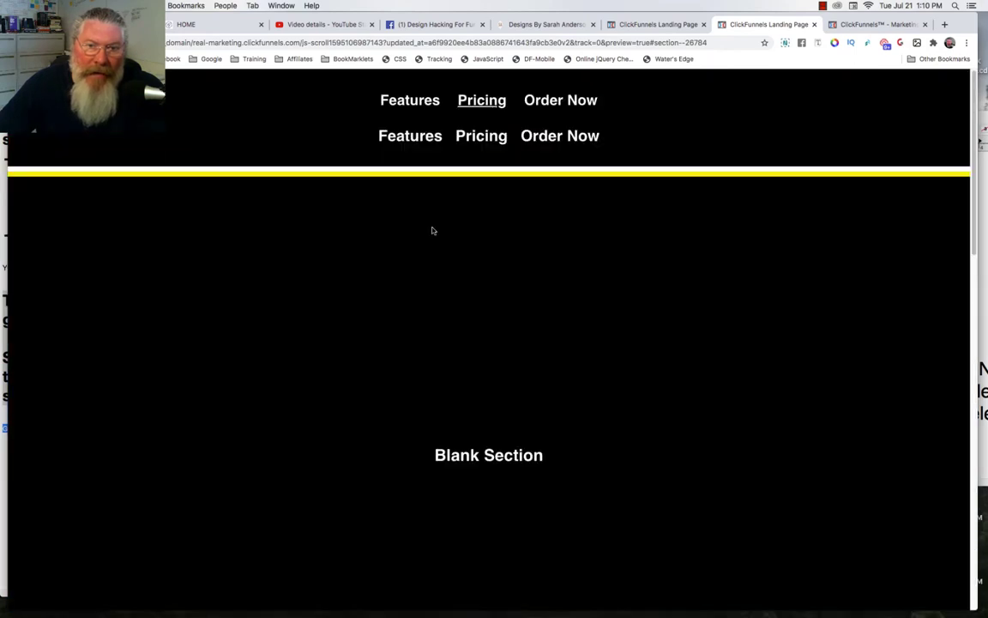
click(414, 101)
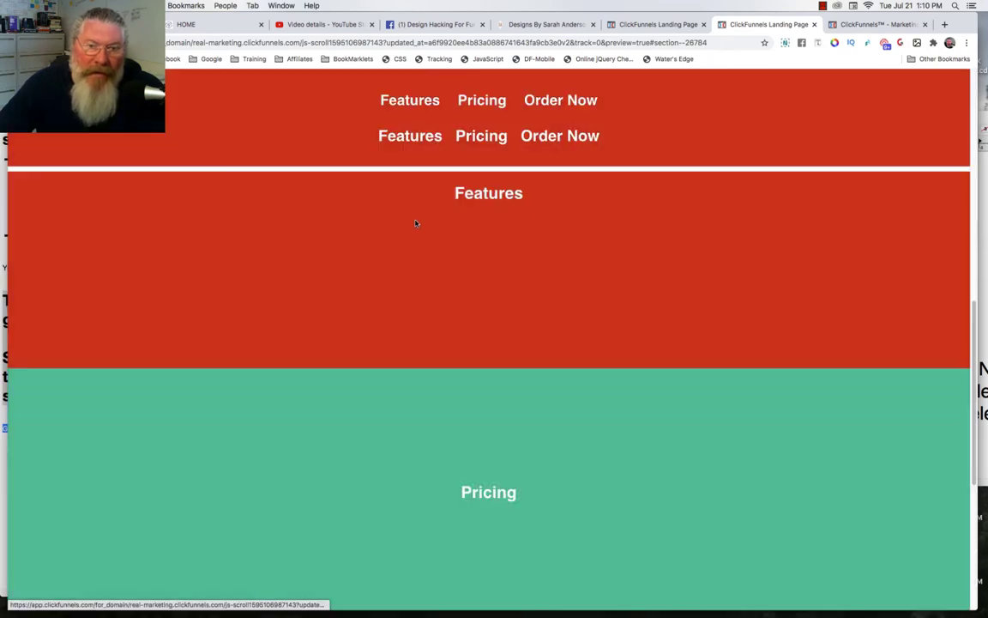
scroll(415, 223, up, 5)
click(662, 24)
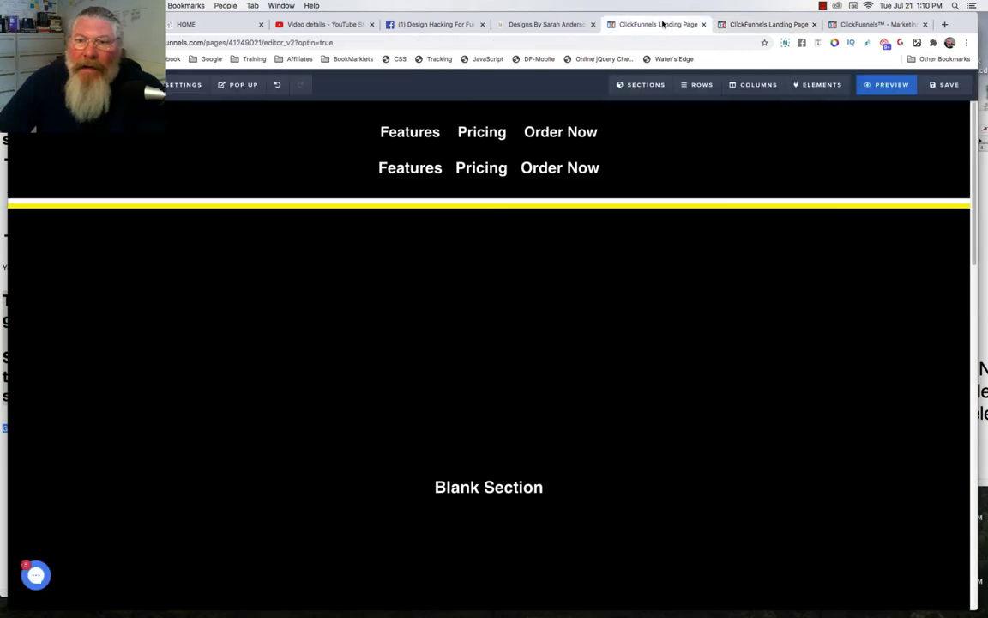
Step: Check the second menu's Features link target, #section--26784, then switch to the preview
click(421, 171)
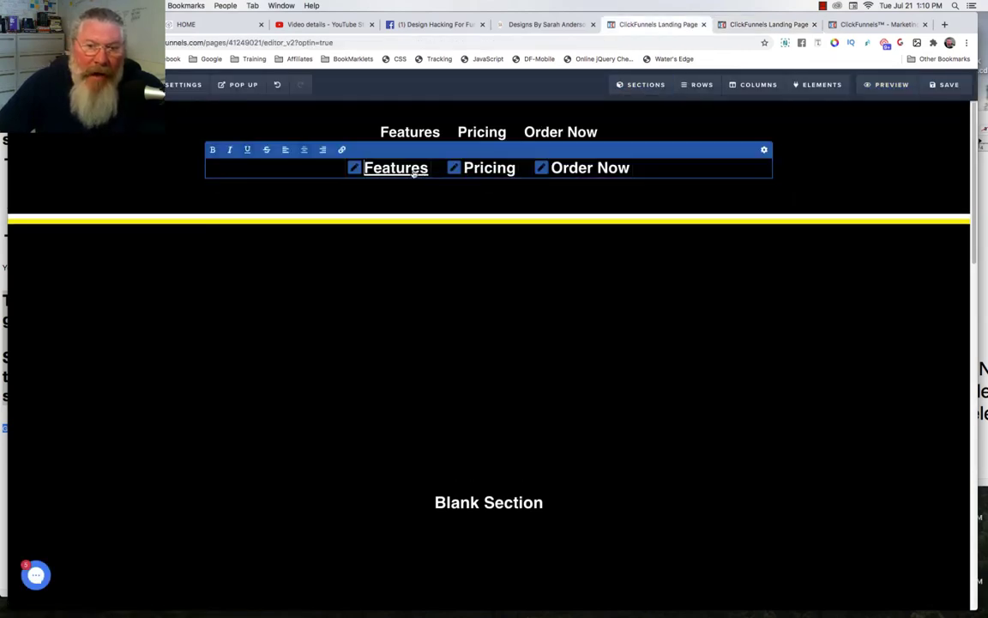
click(340, 151)
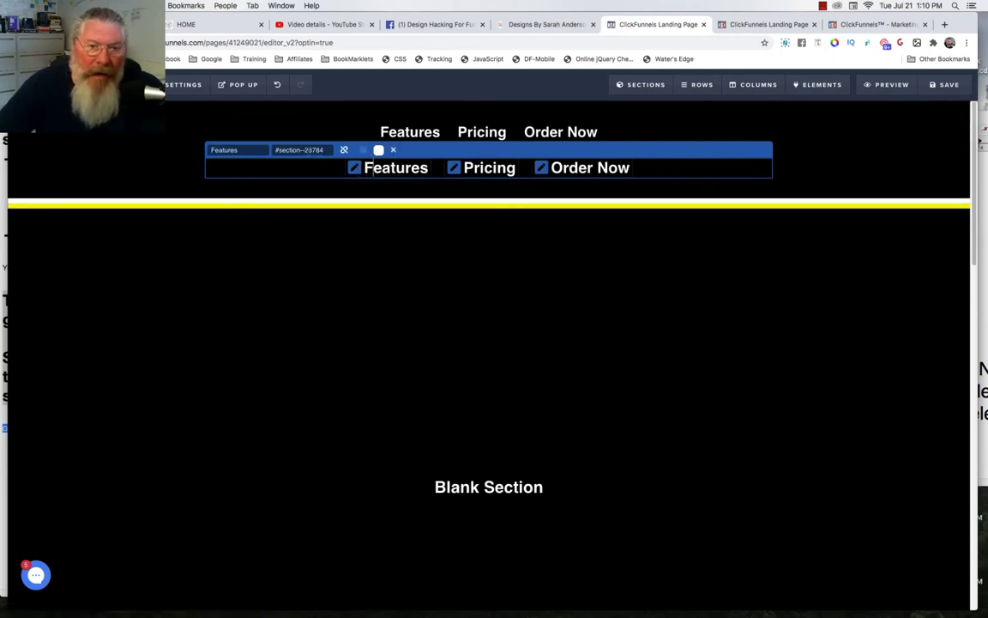
click(298, 150)
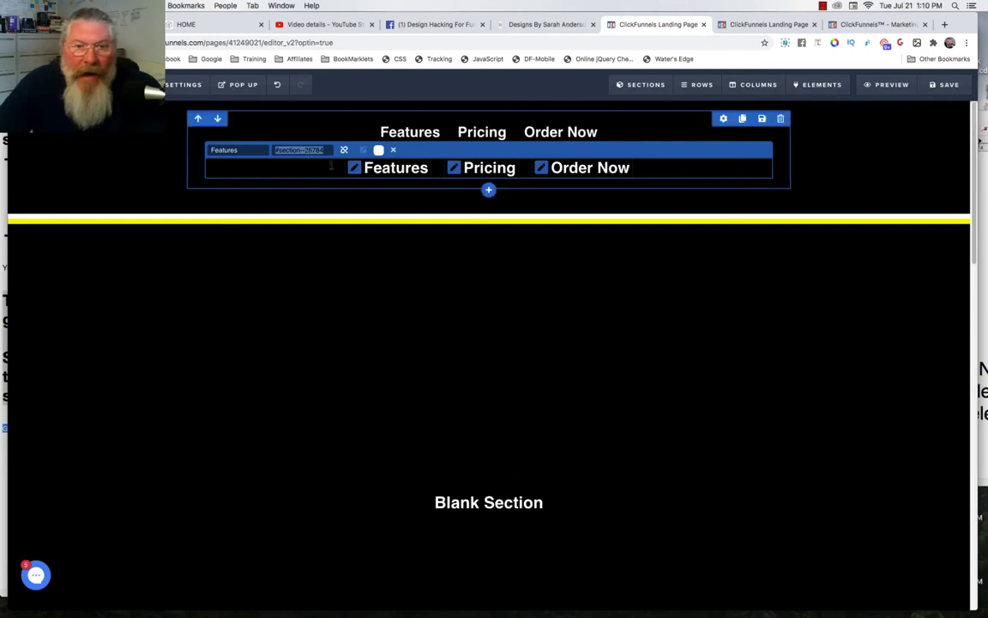
click(755, 25)
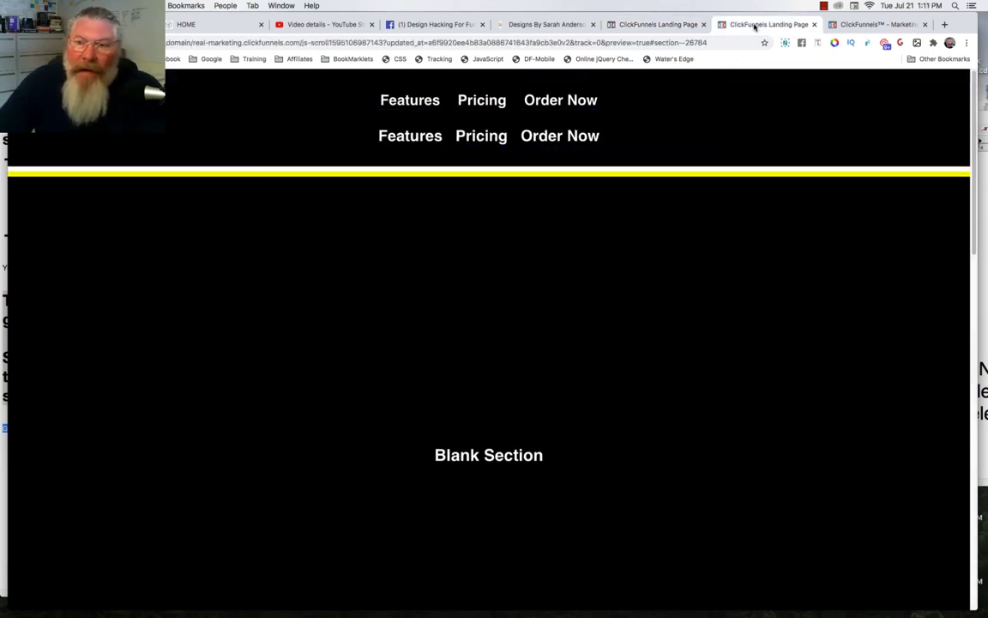
Step: Retest the Features link in preview, then close the editor's link bar and scroll to Pricing
click(410, 135)
scroll(433, 225, up, 6)
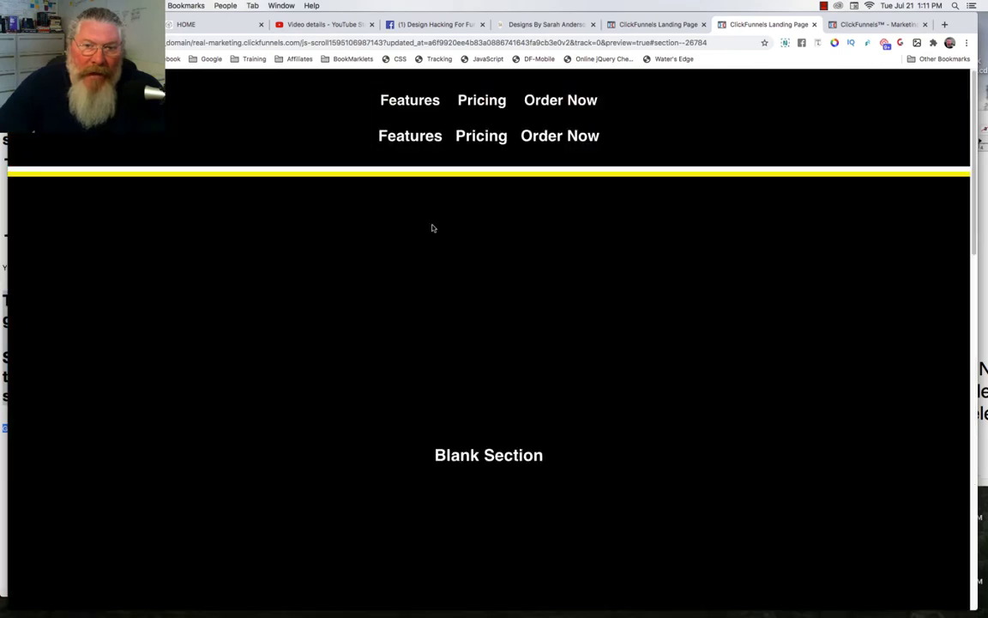
click(649, 27)
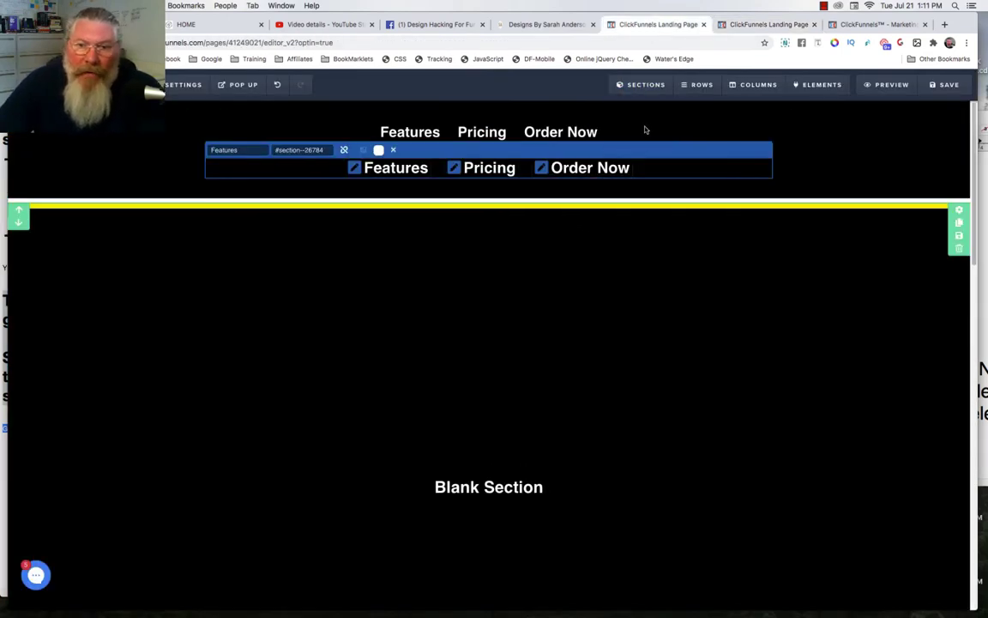
click(672, 128)
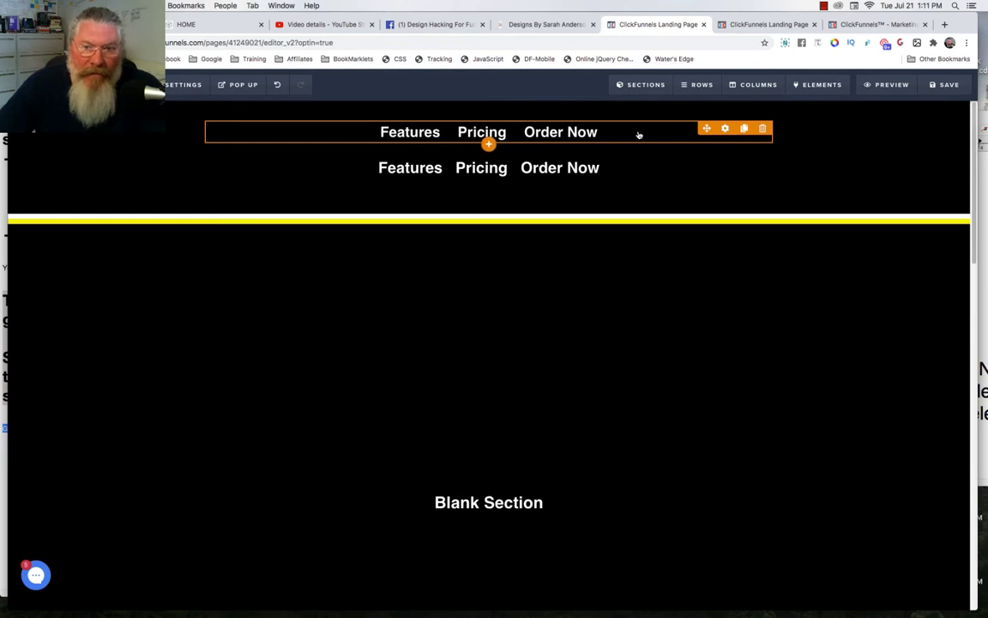
scroll(768, 289, down, 5)
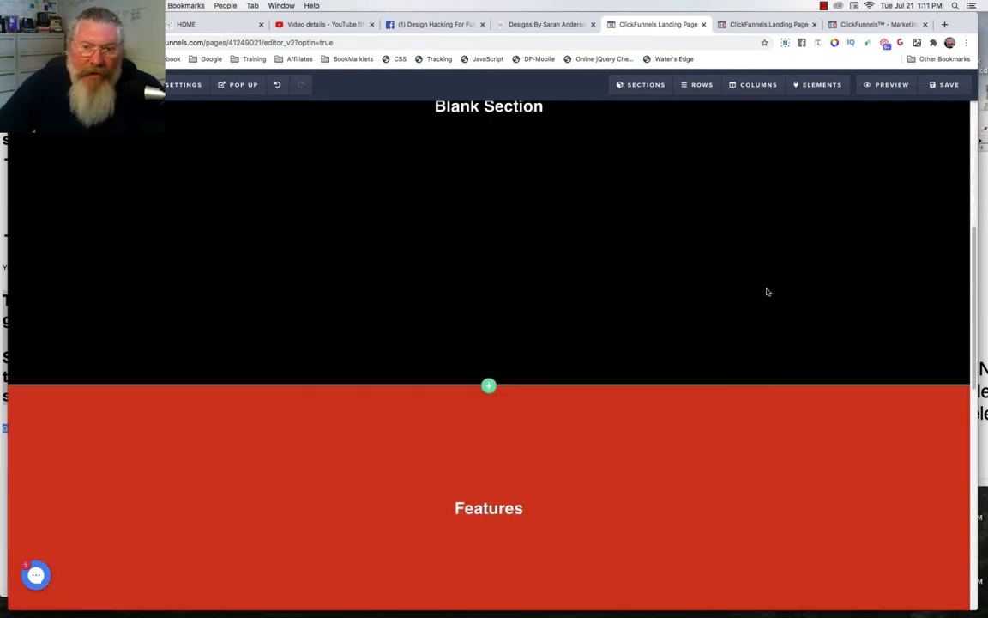
scroll(767, 291, down, 7)
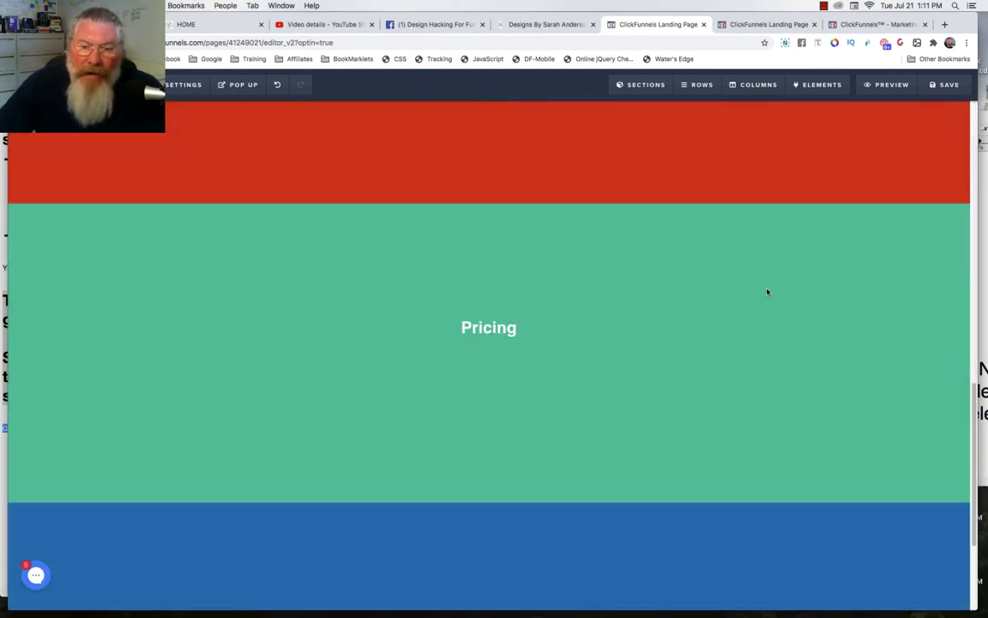
mouse_move(445, 273)
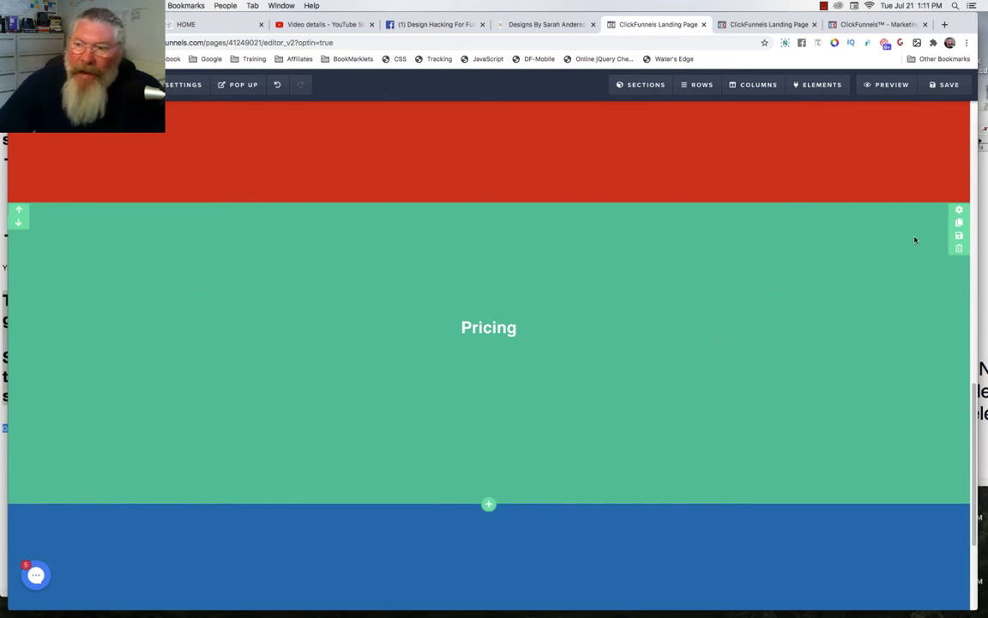
Step: Confirm the Pricing section's CSS title 'pricing' in its CSS Info dialog
click(958, 212)
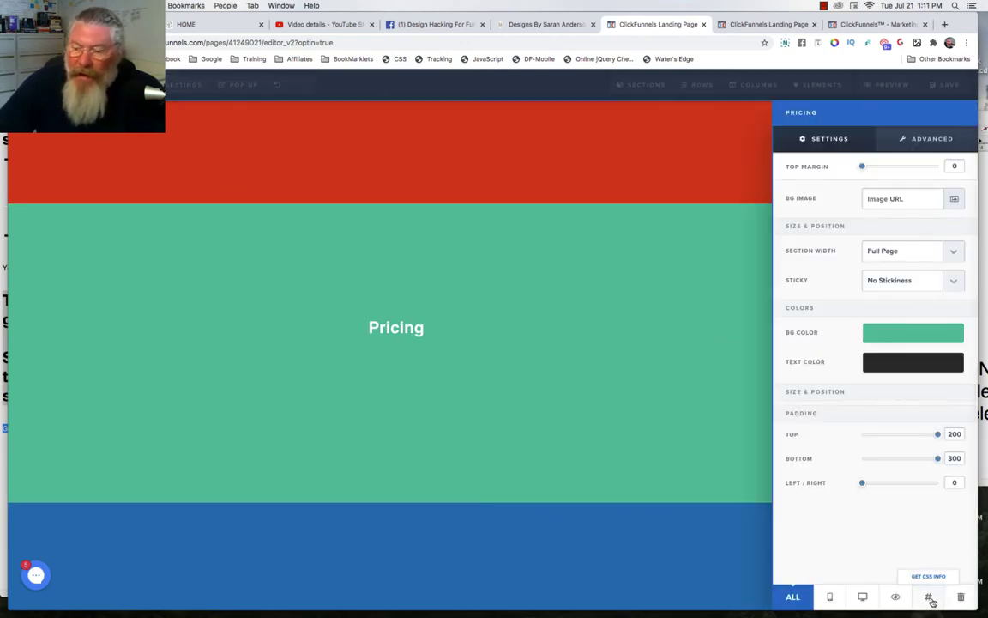
click(931, 599)
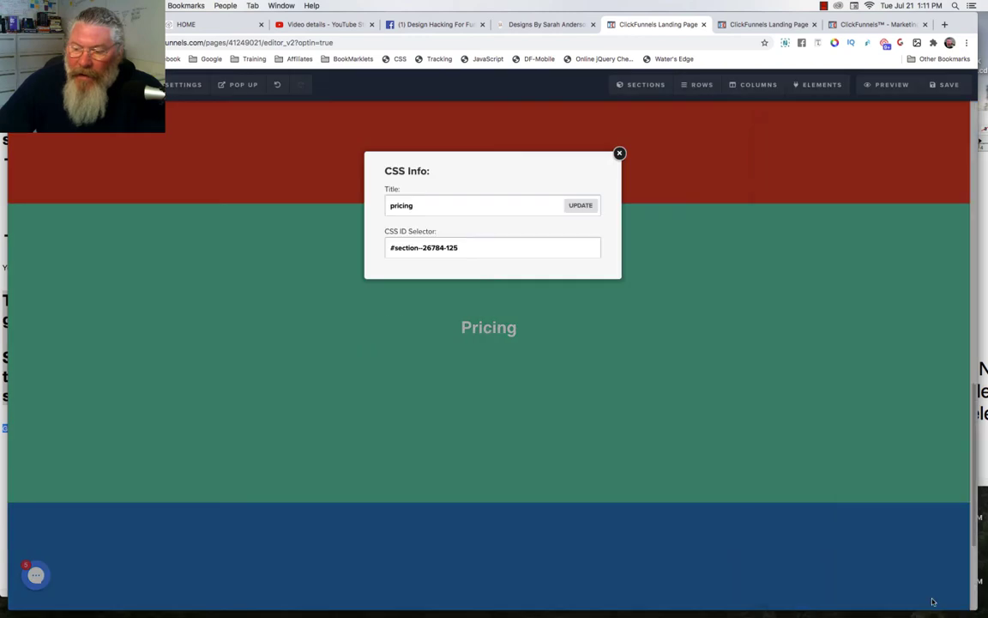
double_click(411, 207)
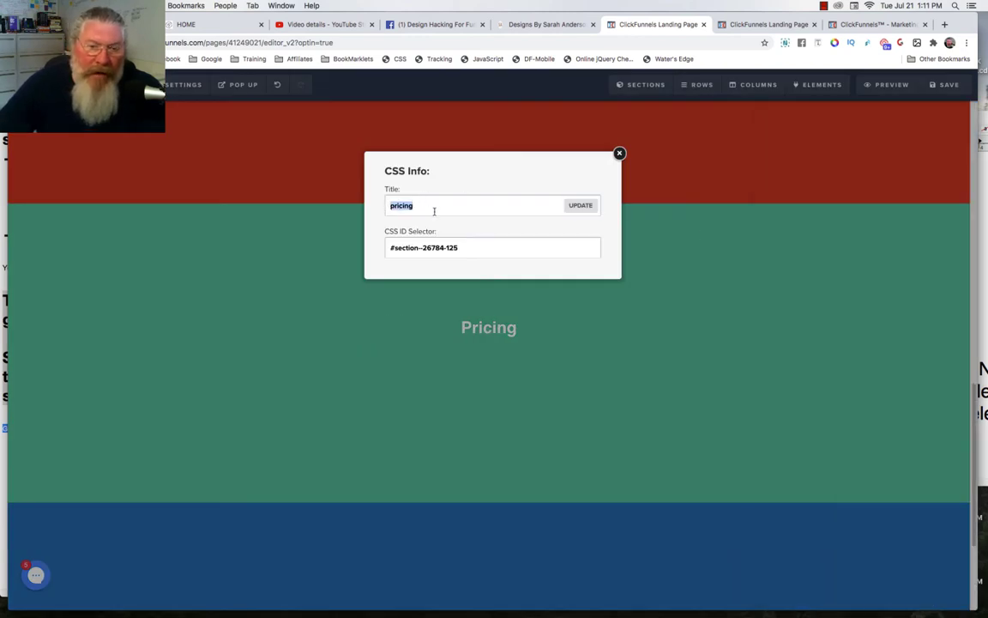
click(582, 206)
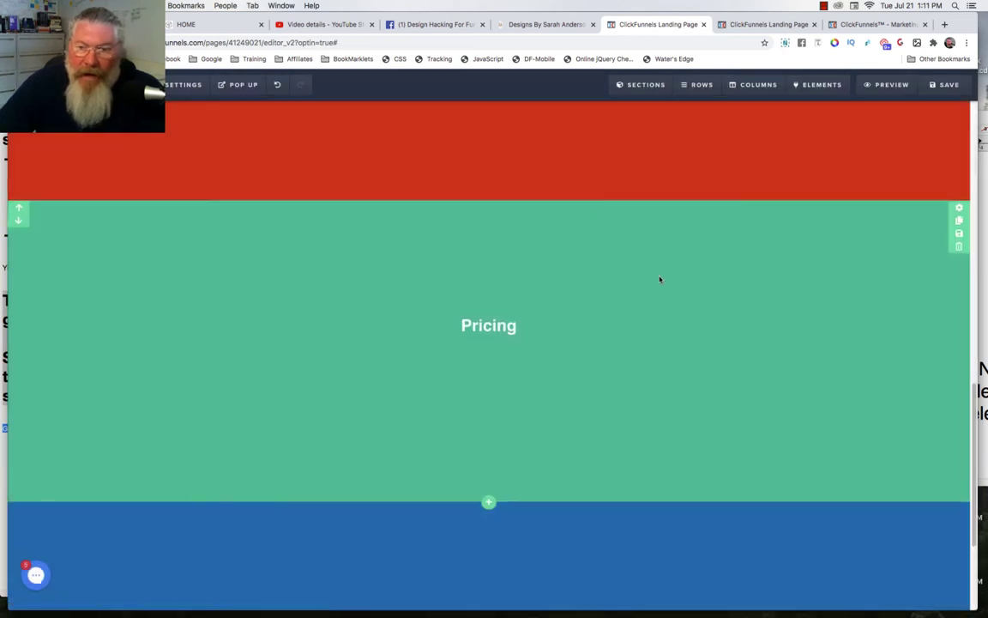
scroll(659, 278, down, 4)
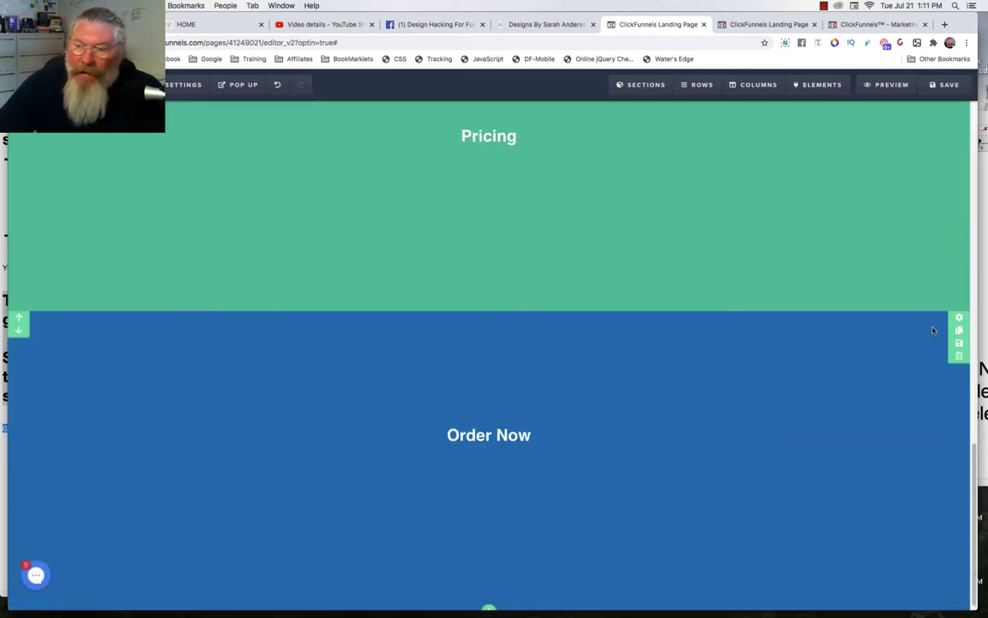
Step: Save 'orderNow' as the Order Now section's CSS title
click(958, 318)
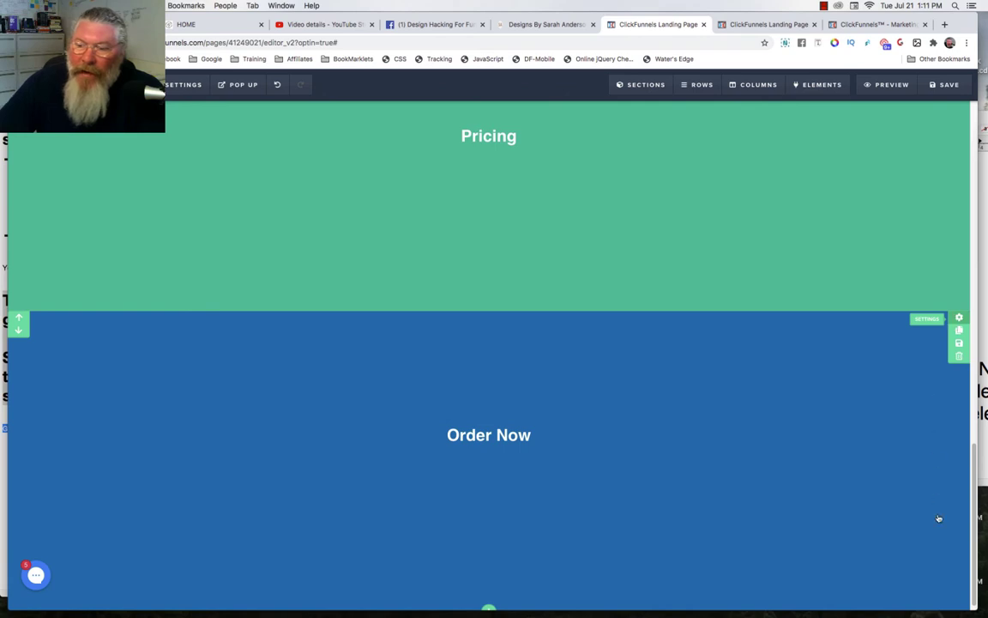
click(929, 598)
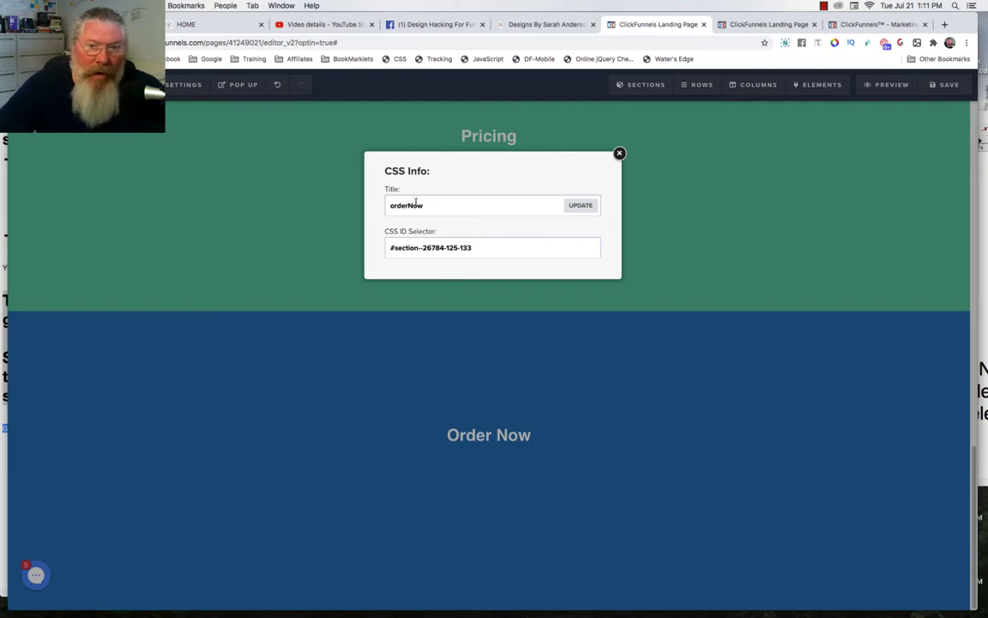
click(583, 205)
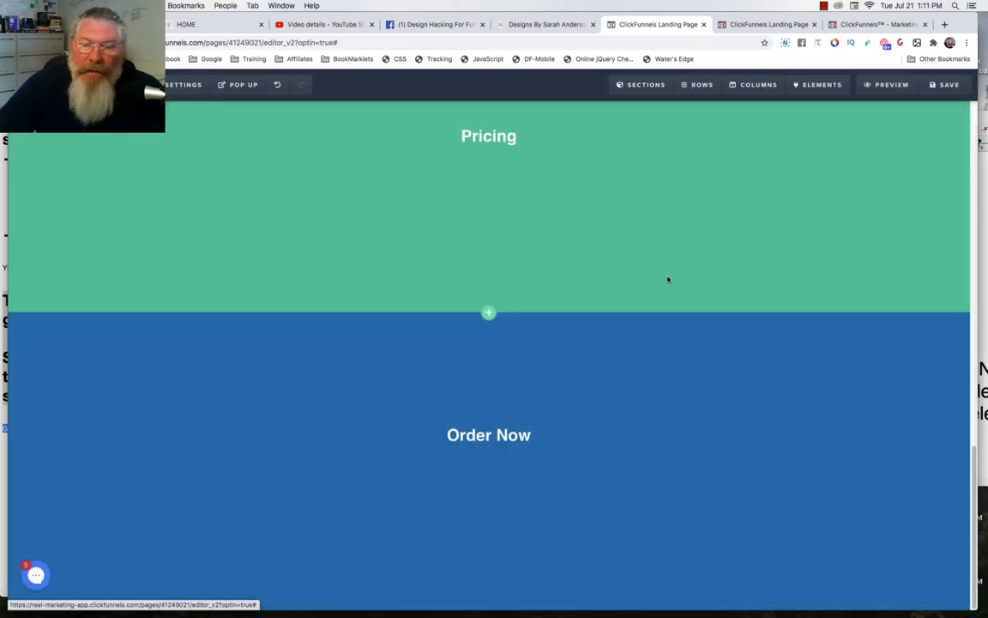
scroll(706, 320, up, 10)
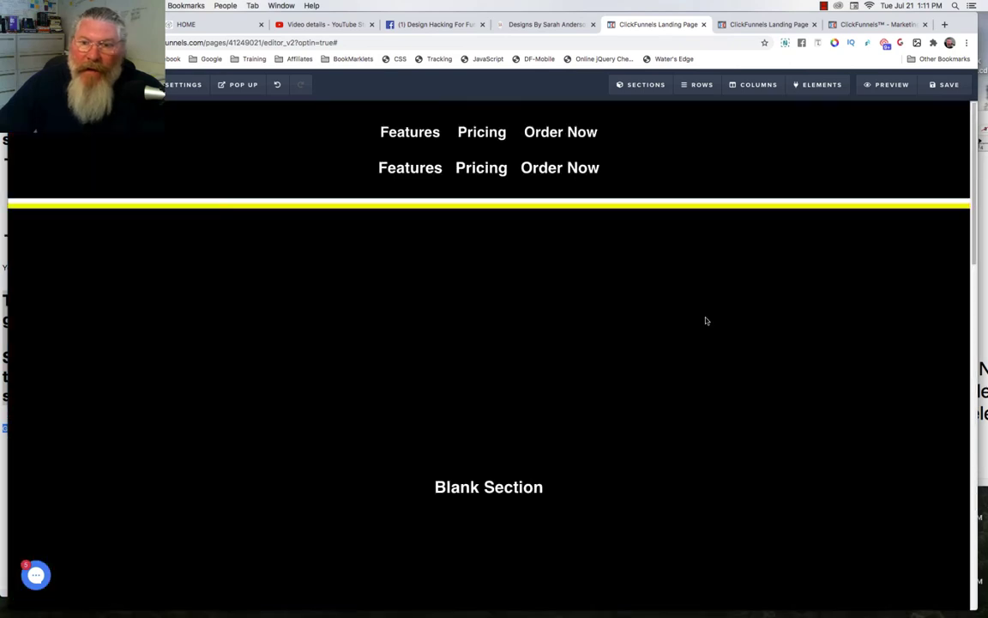
Step: Clear the top menu's Pricing link URL and point it at the #scroll-pricing anchor
click(624, 137)
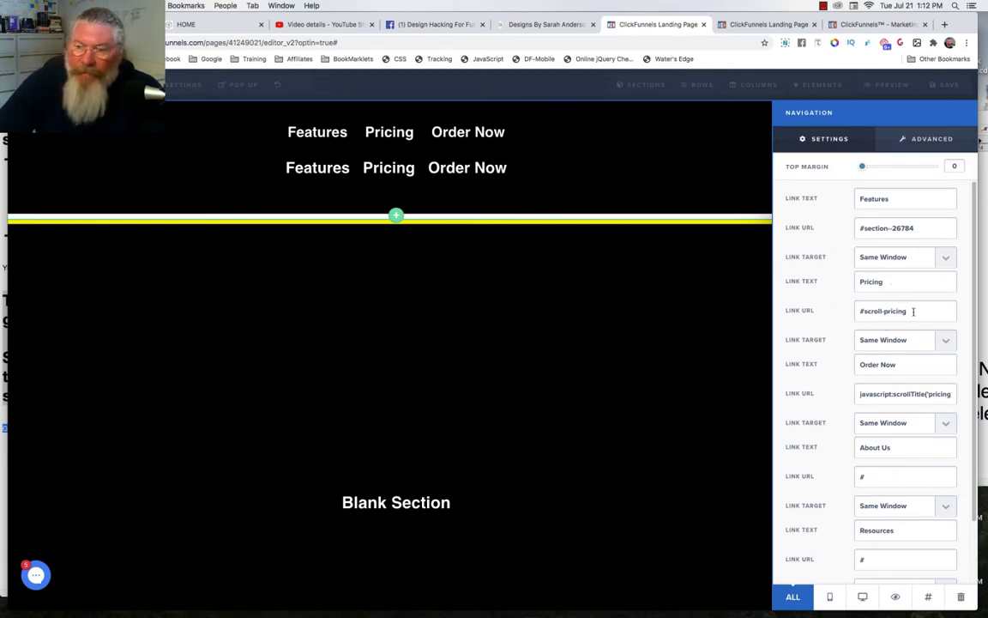
drag(913, 312, 864, 313)
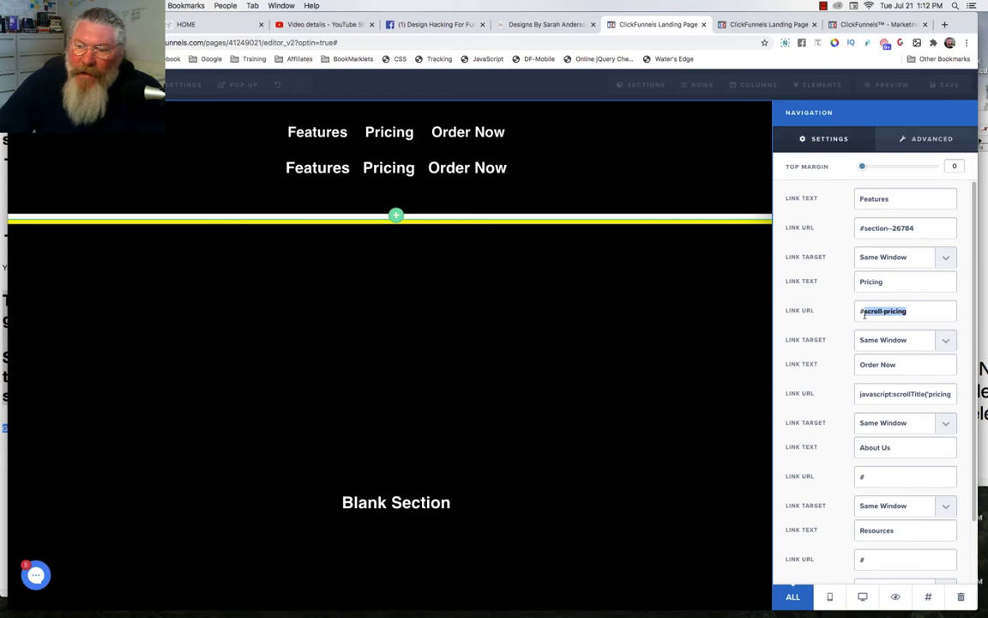
key(BackSpace)
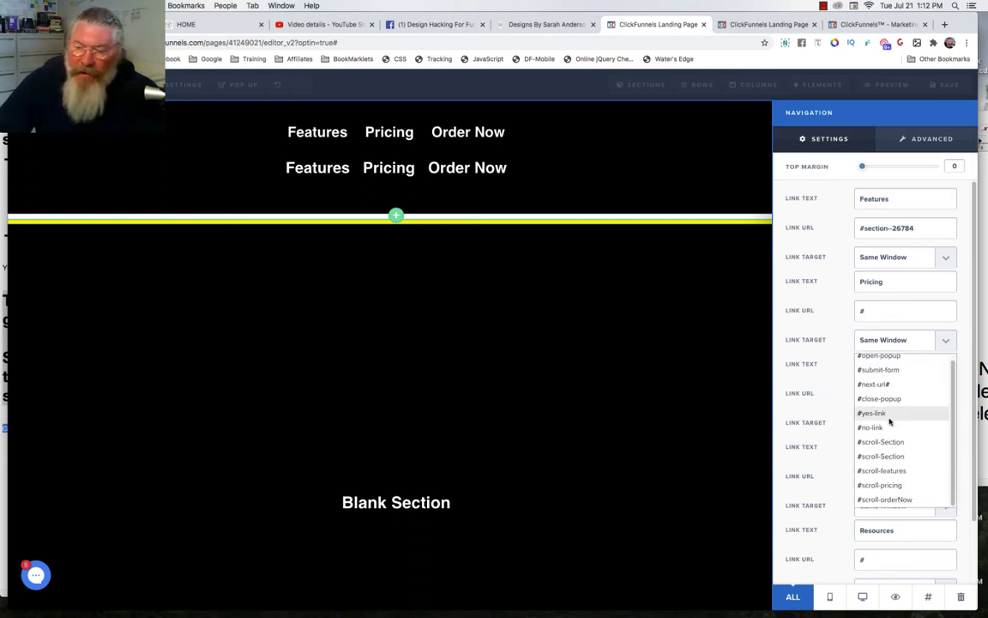
scroll(880, 480, down, 1)
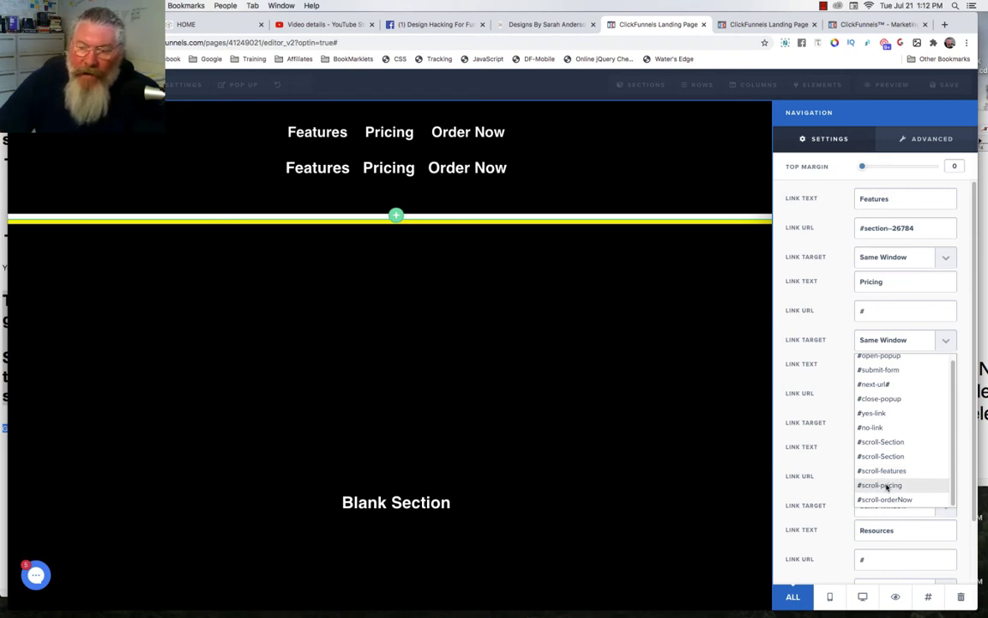
click(887, 485)
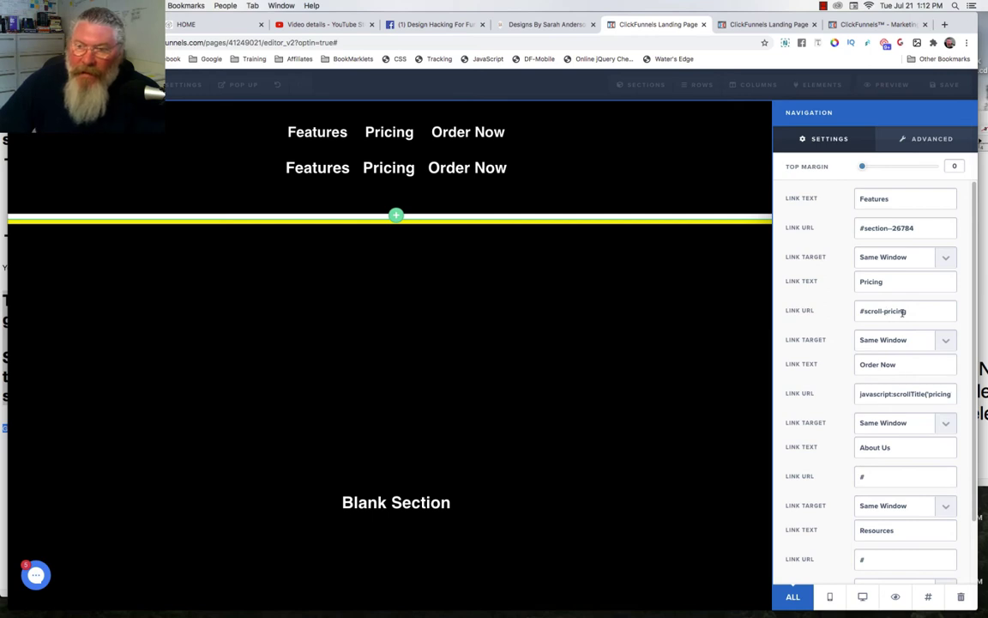
Step: Test both menus' Pricing links landing below the sticky header in preview, then return to the editor
click(754, 26)
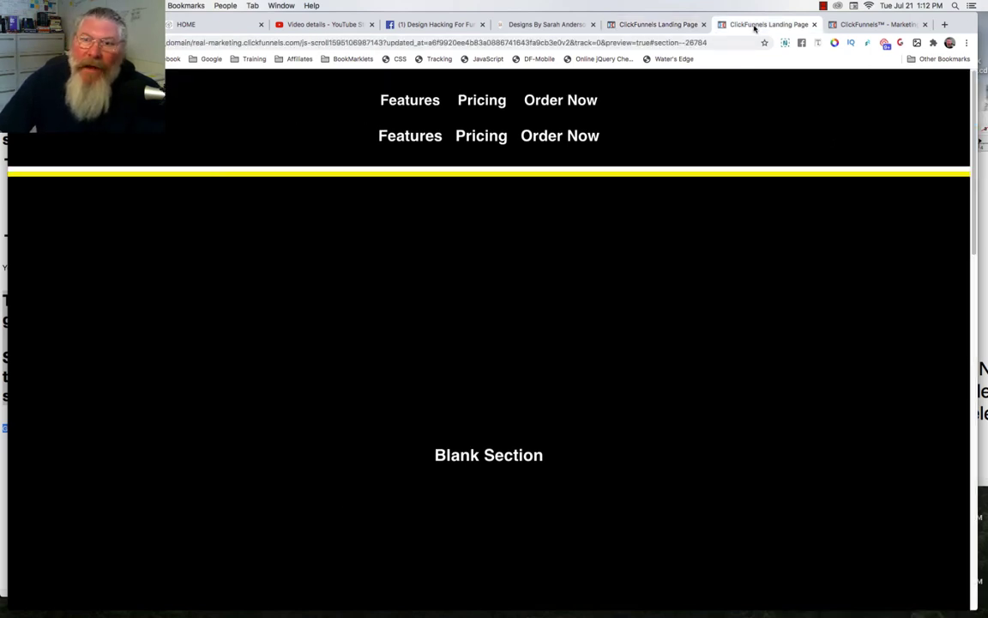
click(483, 100)
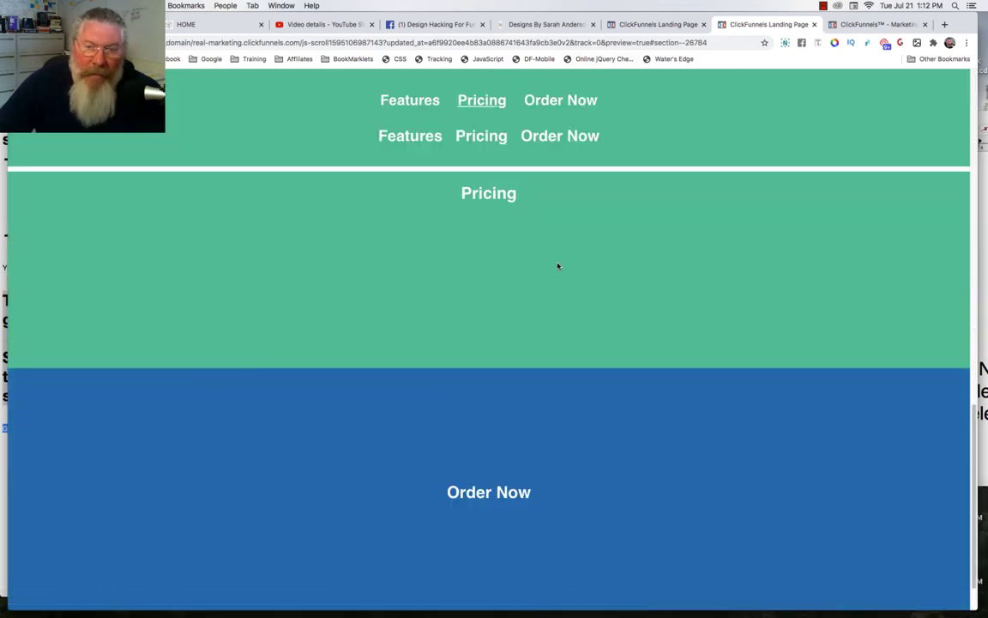
scroll(557, 266, up, 2)
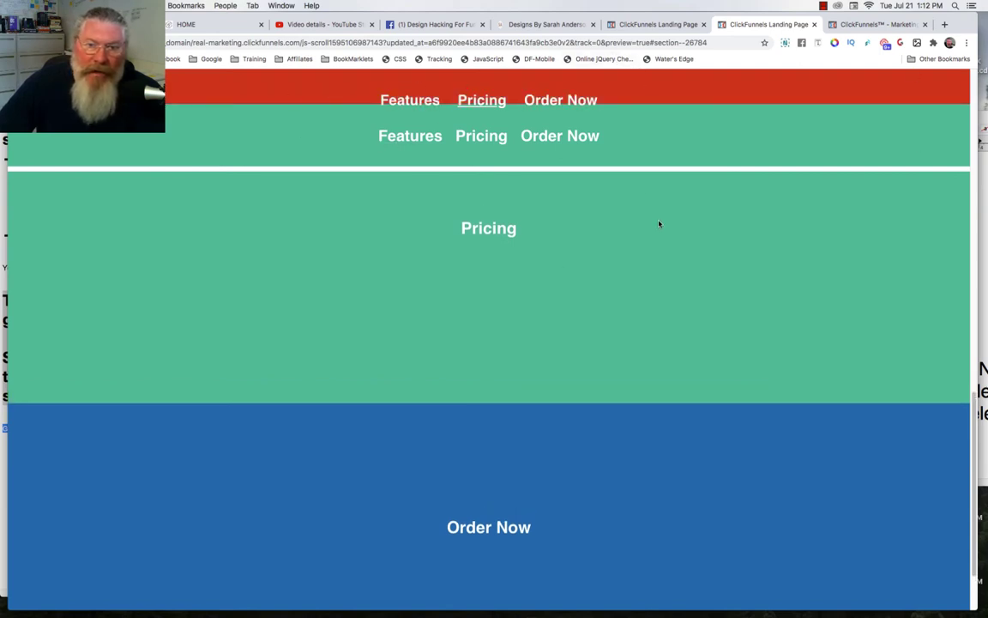
scroll(655, 241, down, 2)
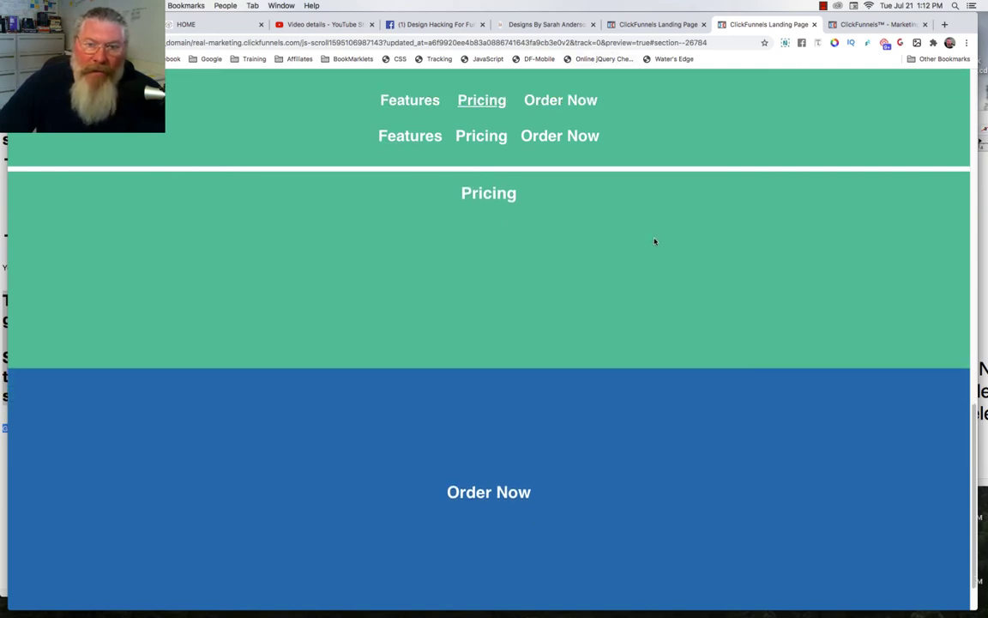
scroll(655, 241, up, 4)
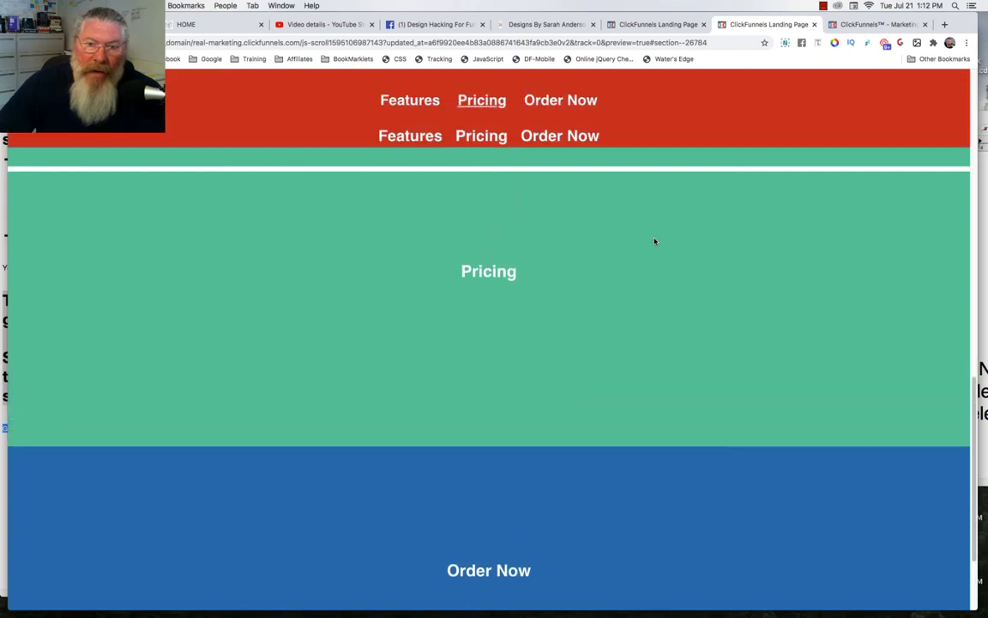
scroll(655, 241, up, 1)
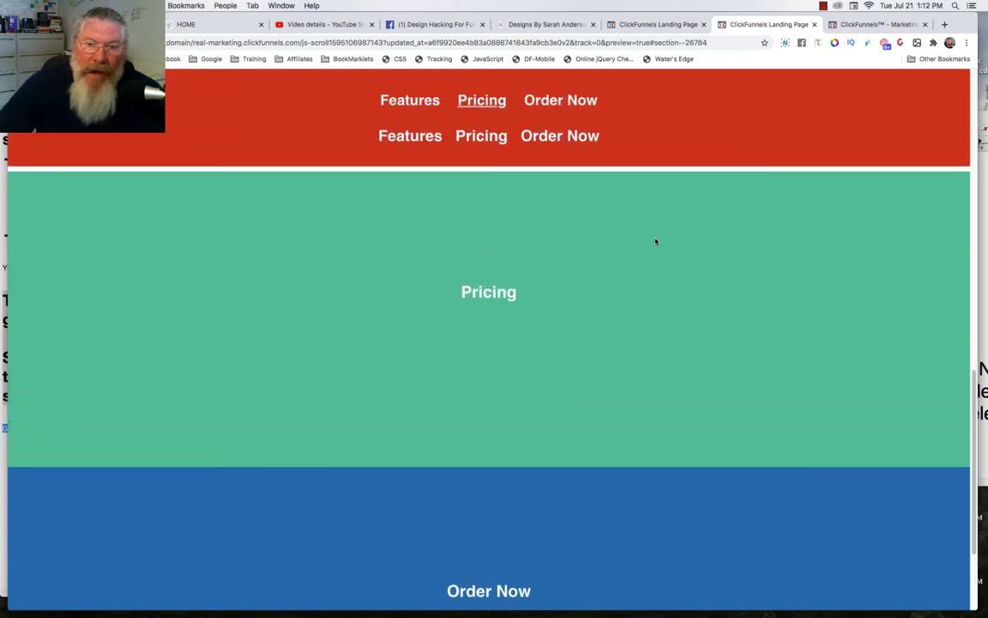
scroll(655, 241, up, 2)
scroll(655, 241, down, 2)
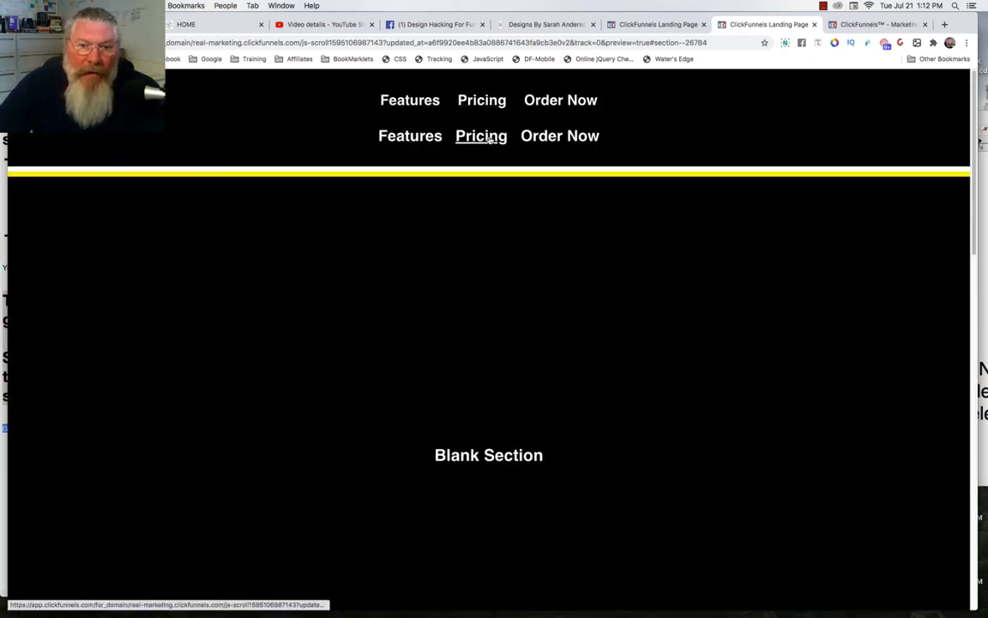
click(485, 137)
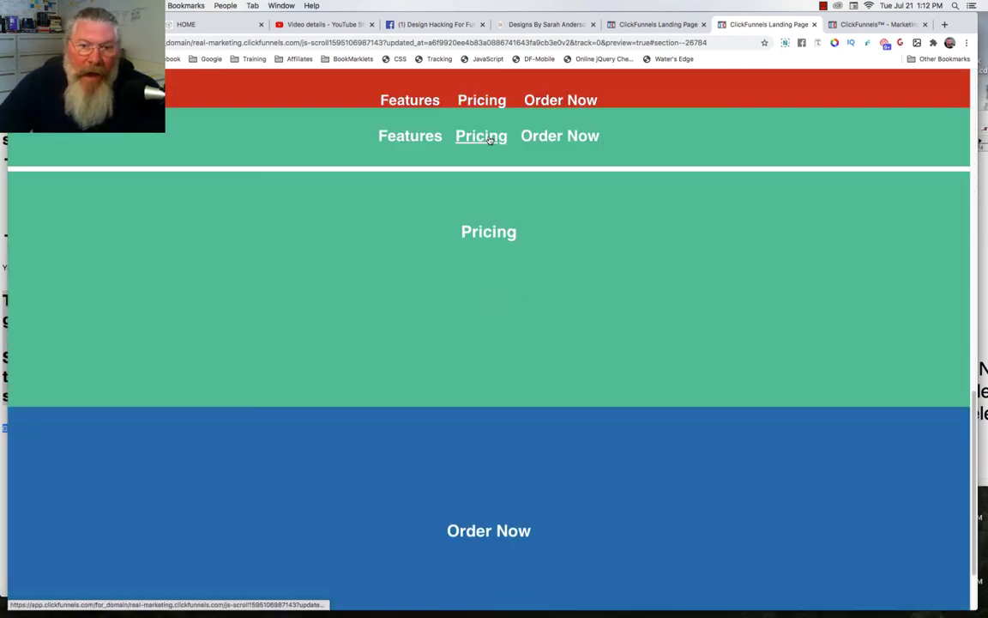
click(622, 24)
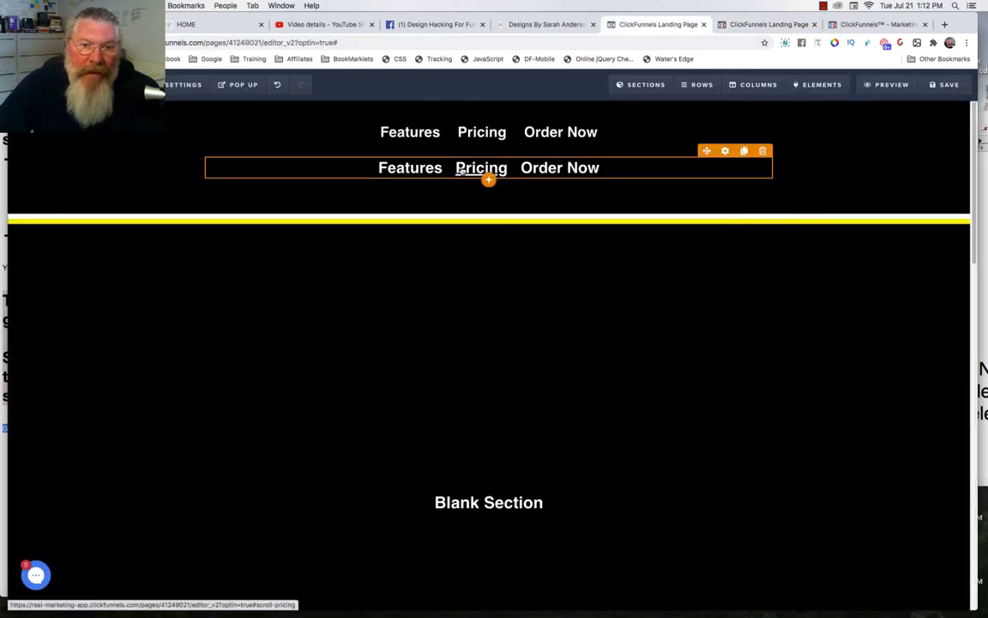
Step: Verify the second menu's Pricing link targets #scroll-pricing, then return to the page preview
click(480, 171)
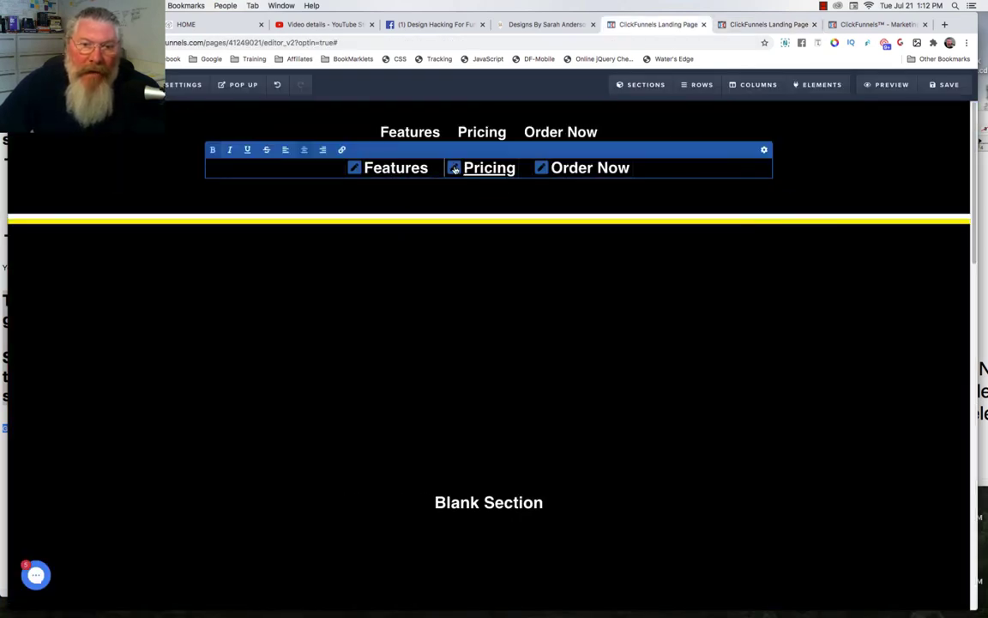
click(456, 168)
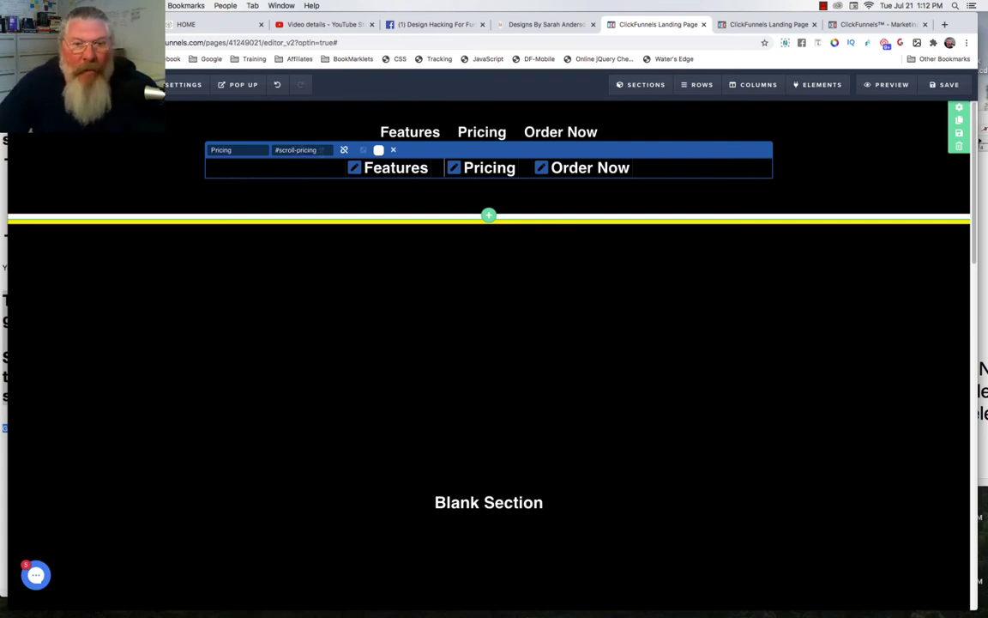
click(769, 25)
scroll(507, 180, up, 10)
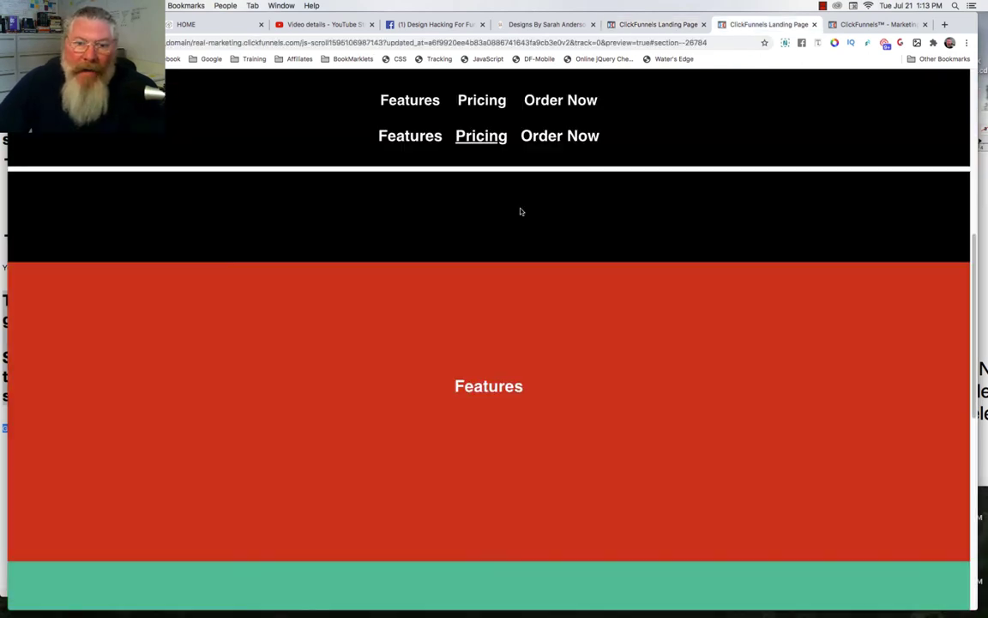
click(496, 140)
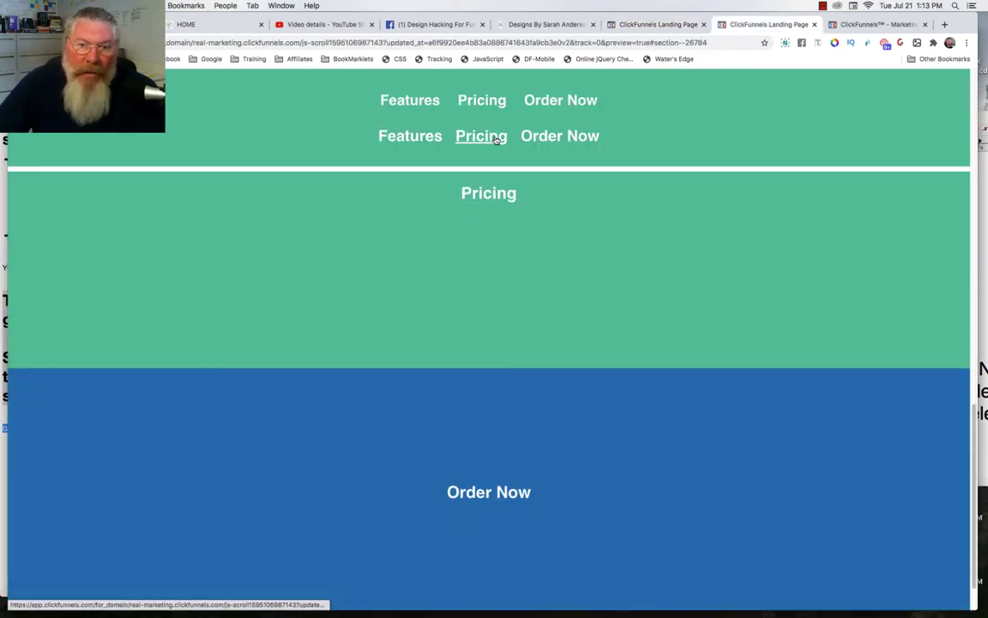
scroll(496, 141, up, 10)
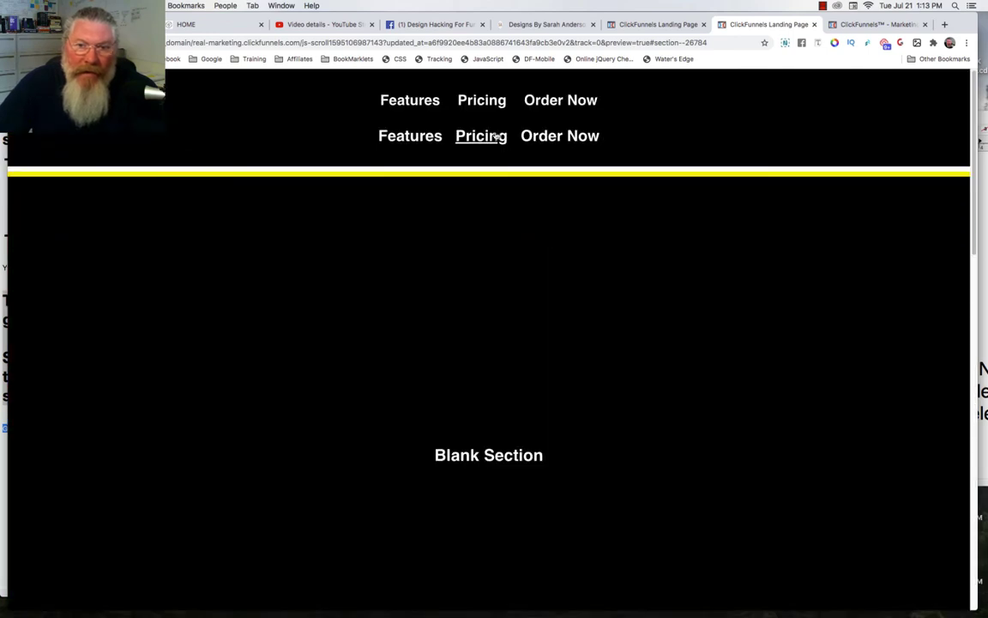
click(492, 141)
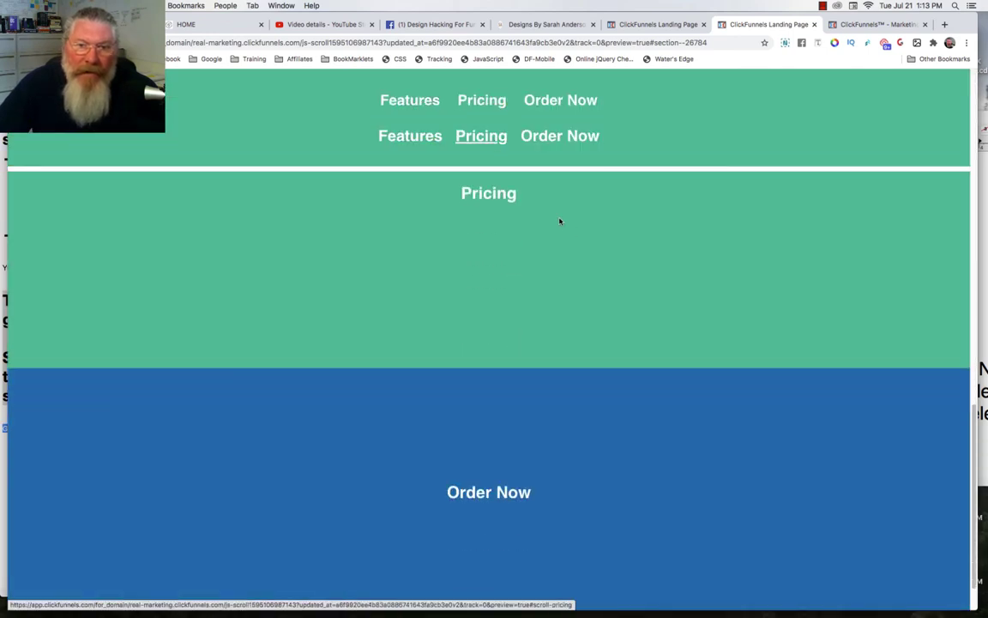
scroll(586, 236, up, 10)
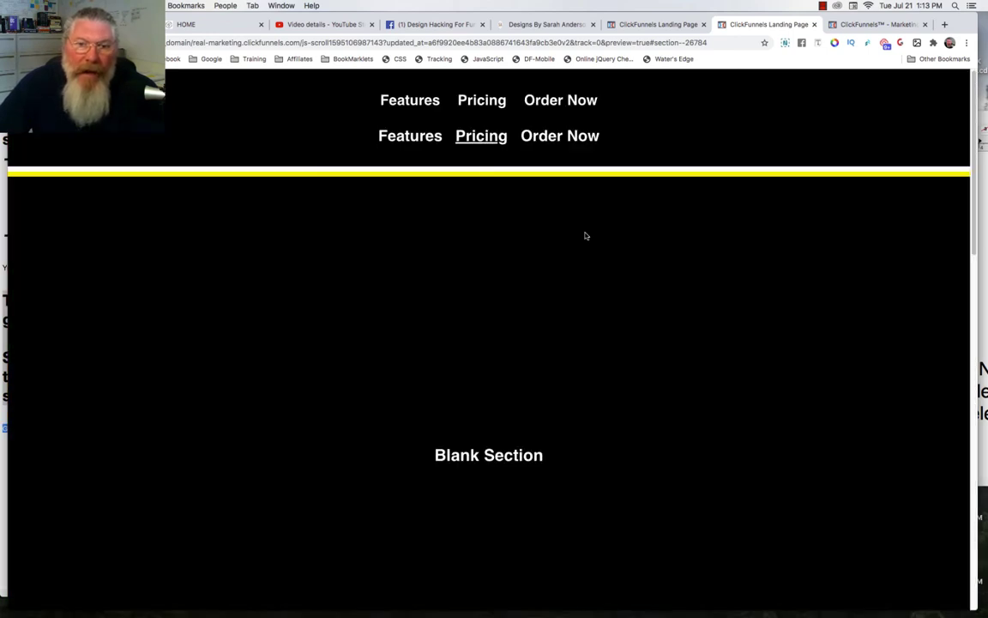
click(487, 100)
scroll(595, 242, up, 10)
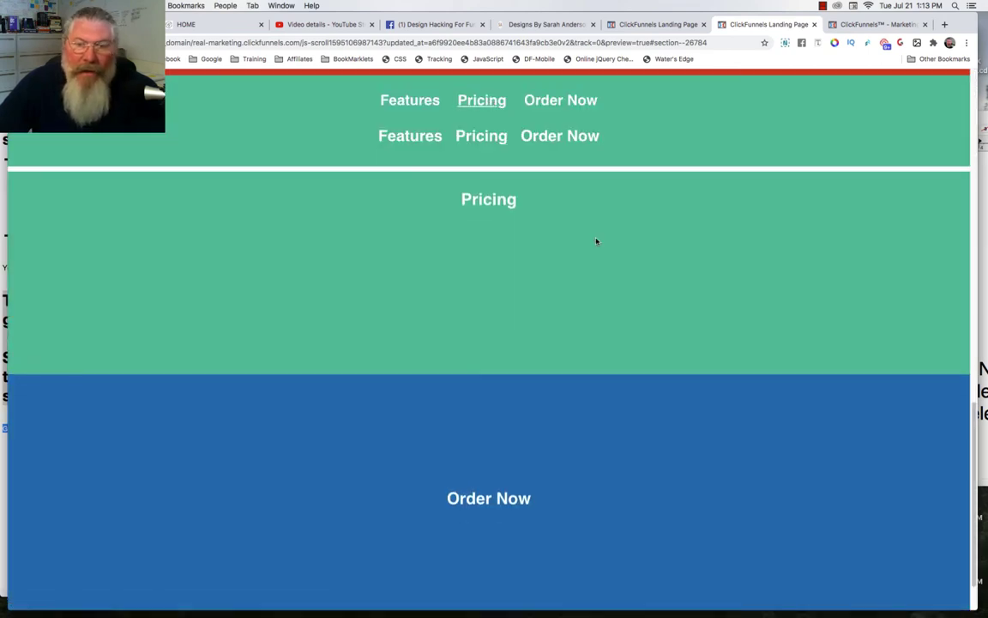
scroll(596, 241, down, 5)
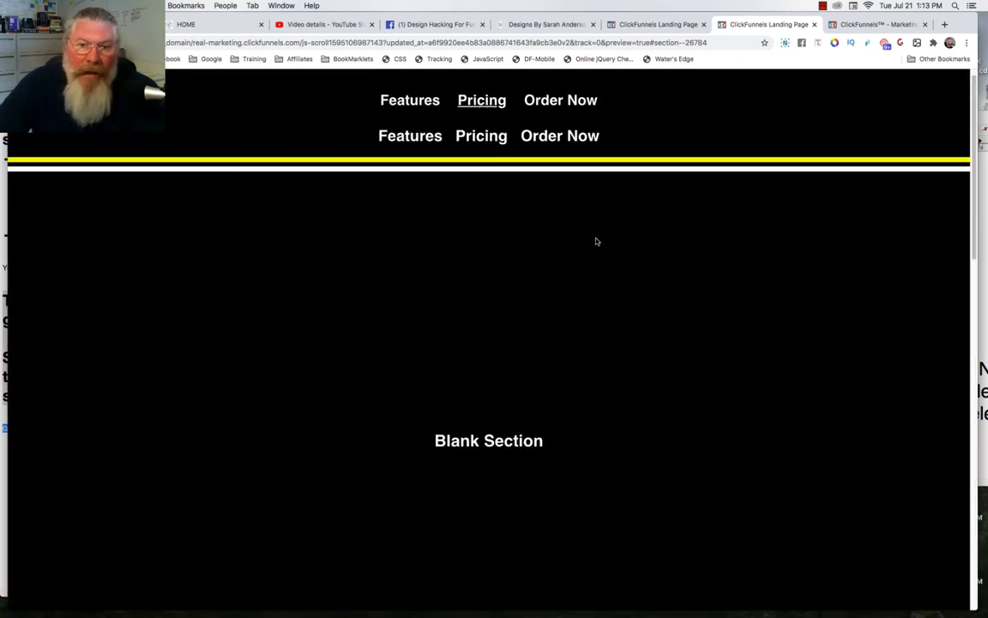
scroll(597, 241, down, 3)
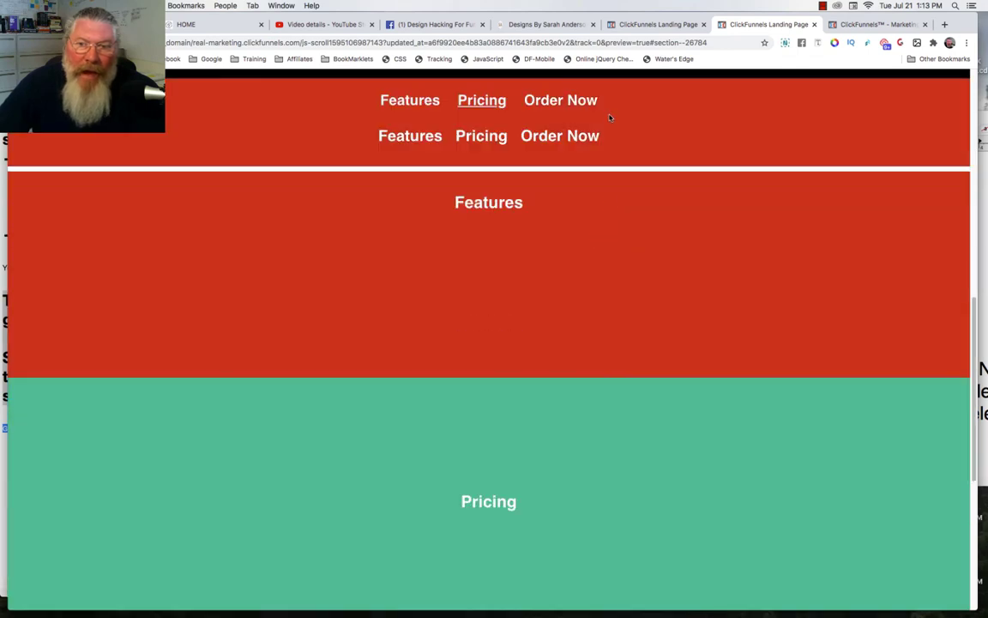